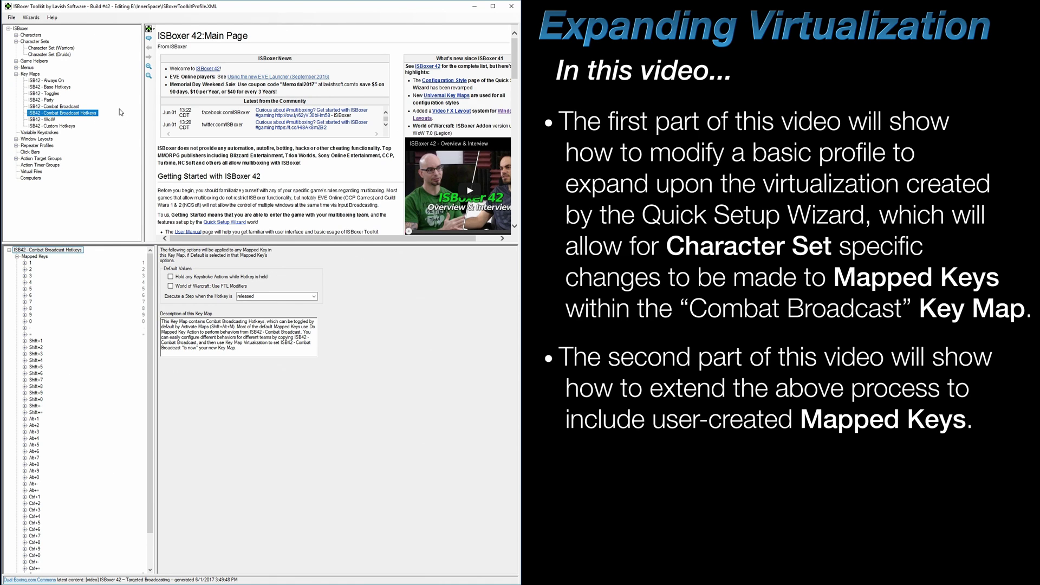
Examine the combat keystroke action of mapped key 7 in the ISB42 - Combat Broadcast key map, including its round-robin option.
scroll(102, 335, down, 2)
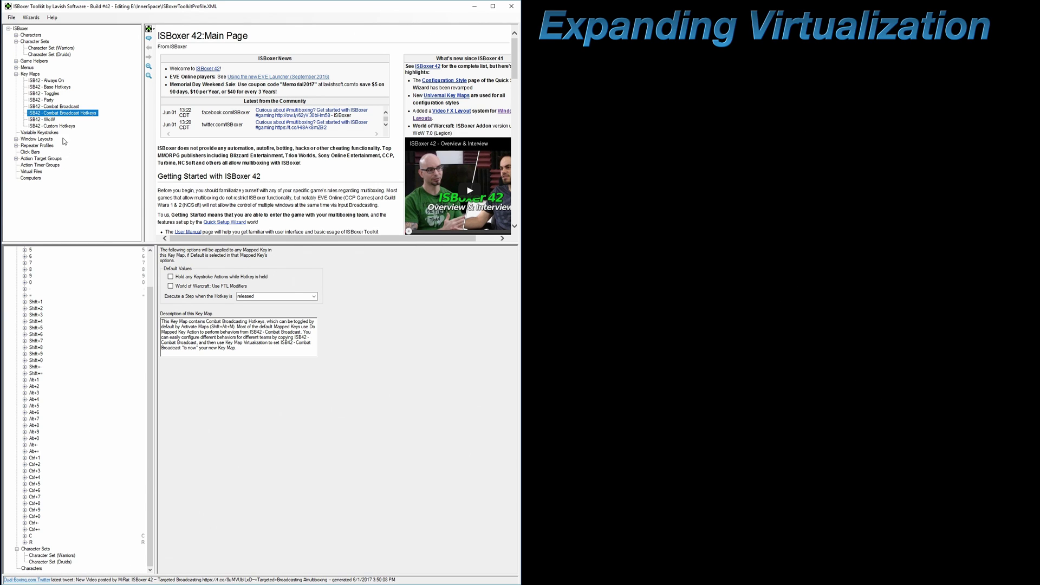
click(63, 106)
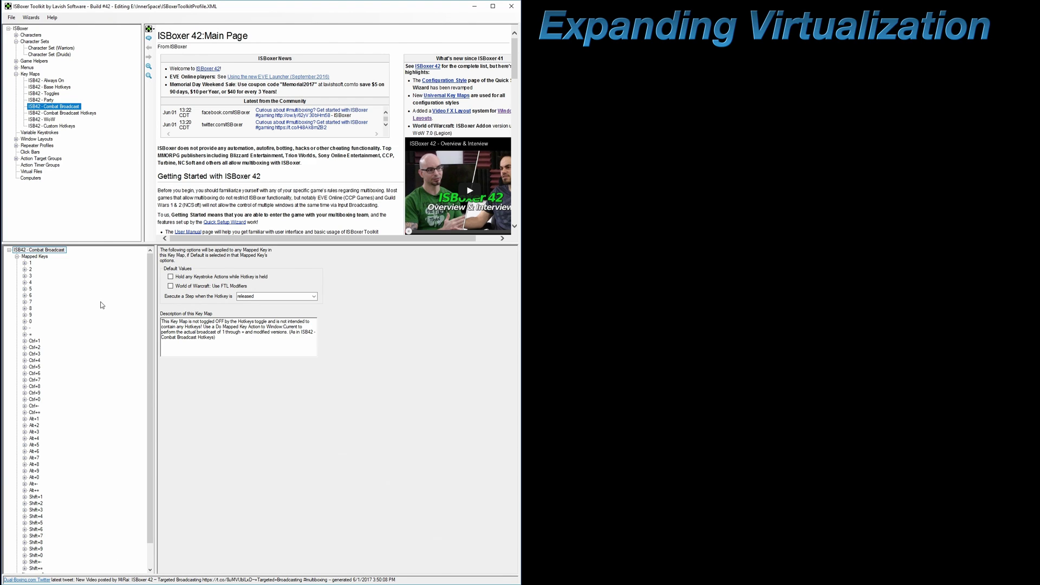
click(25, 302)
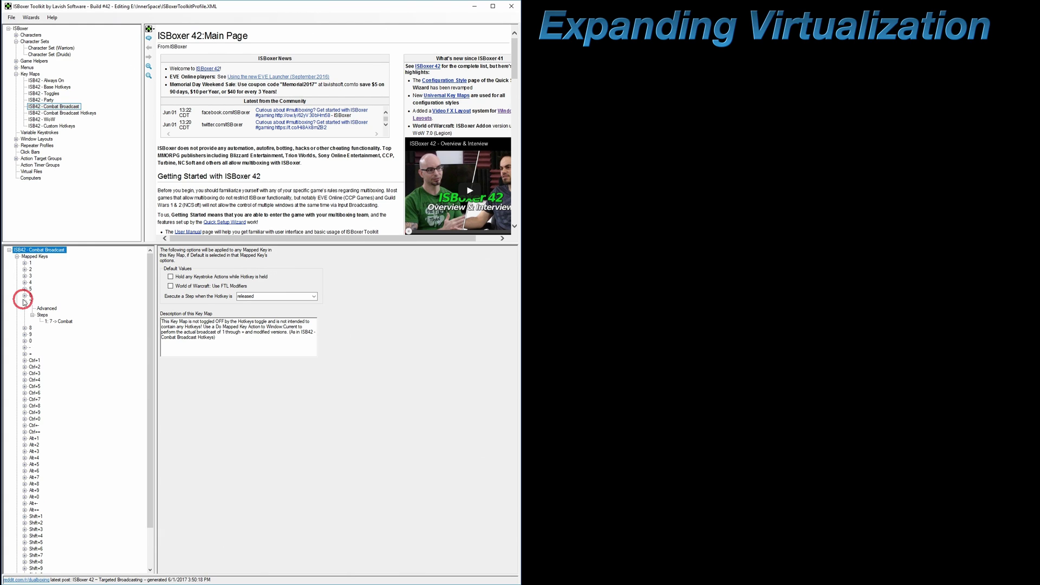
click(51, 321)
click(197, 293)
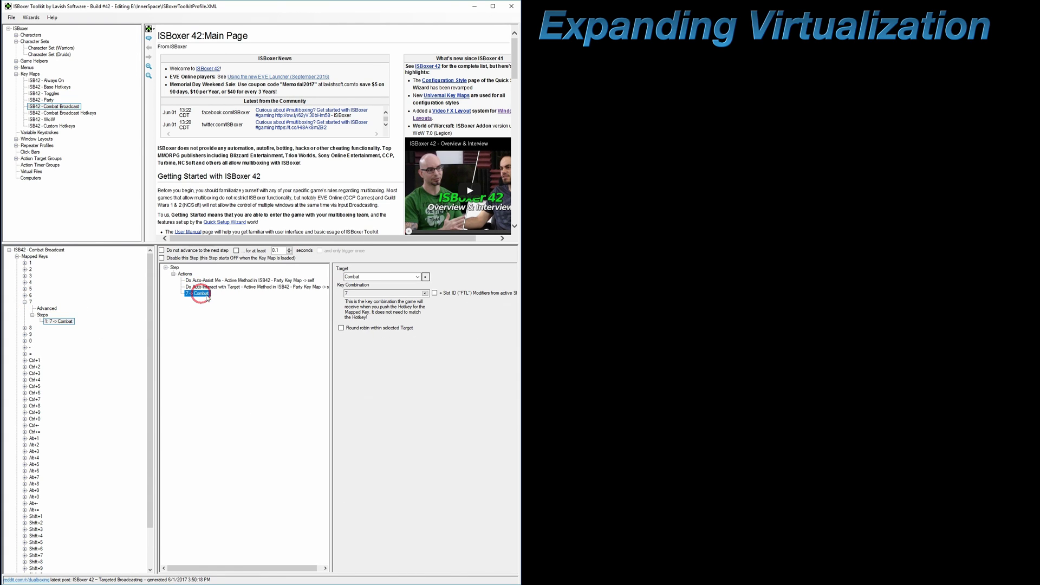
click(382, 328)
click(365, 329)
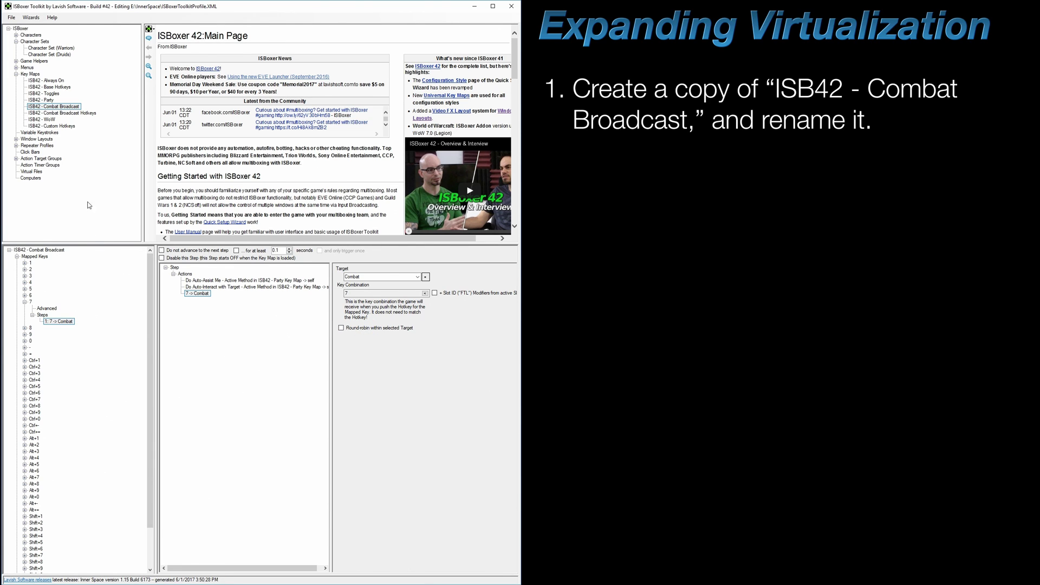
Make a copy of the ISB42 - Combat Broadcast key map and rename it "ISB42 - Combat Broadcast (Druids)".
right_click(78, 107)
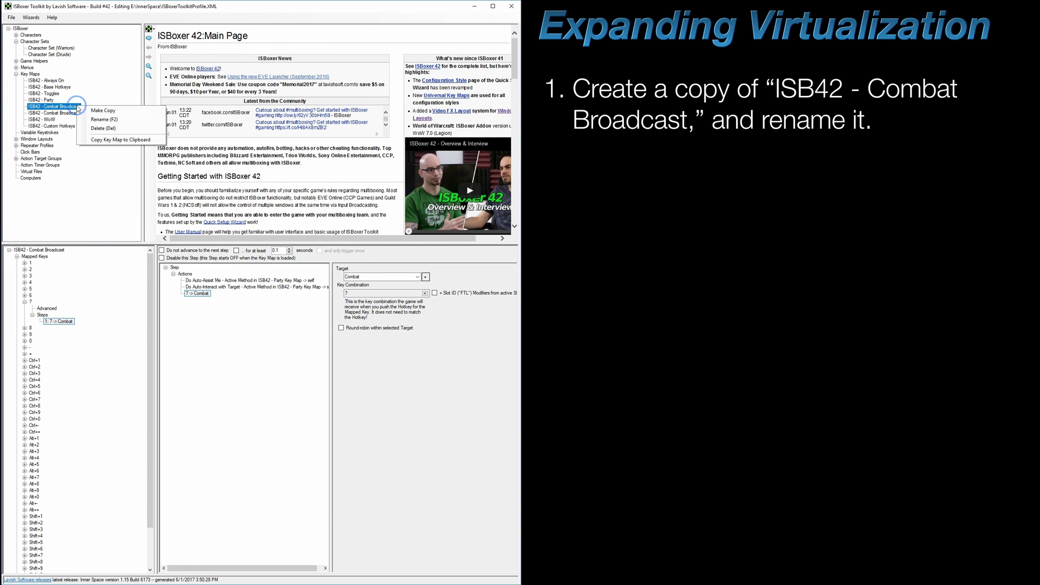
click(121, 111)
click(48, 133)
click(48, 132)
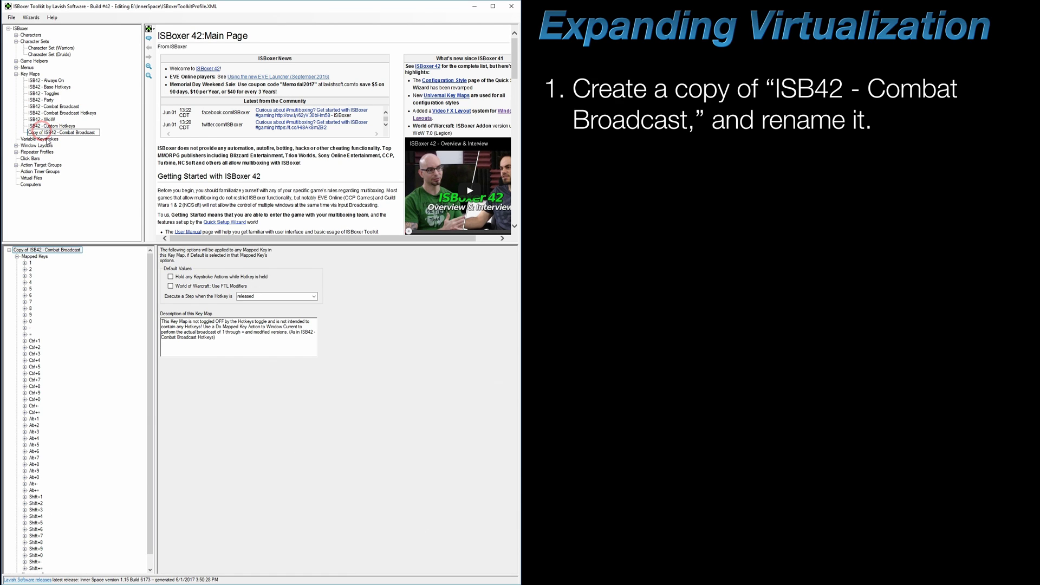
key(shift+Home)
key(BackSpace)
text(()
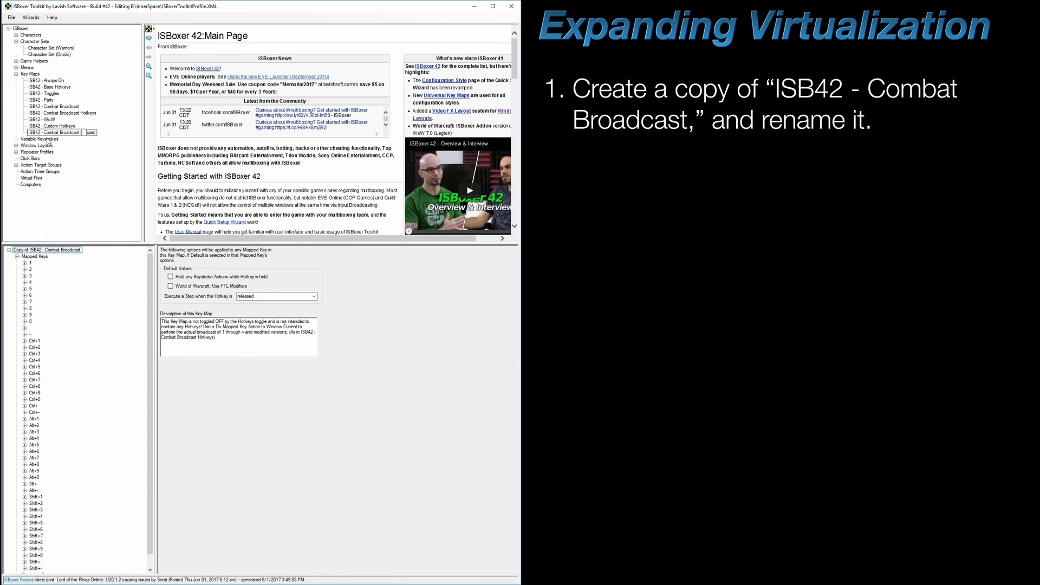
text(Druids))
key(Return)
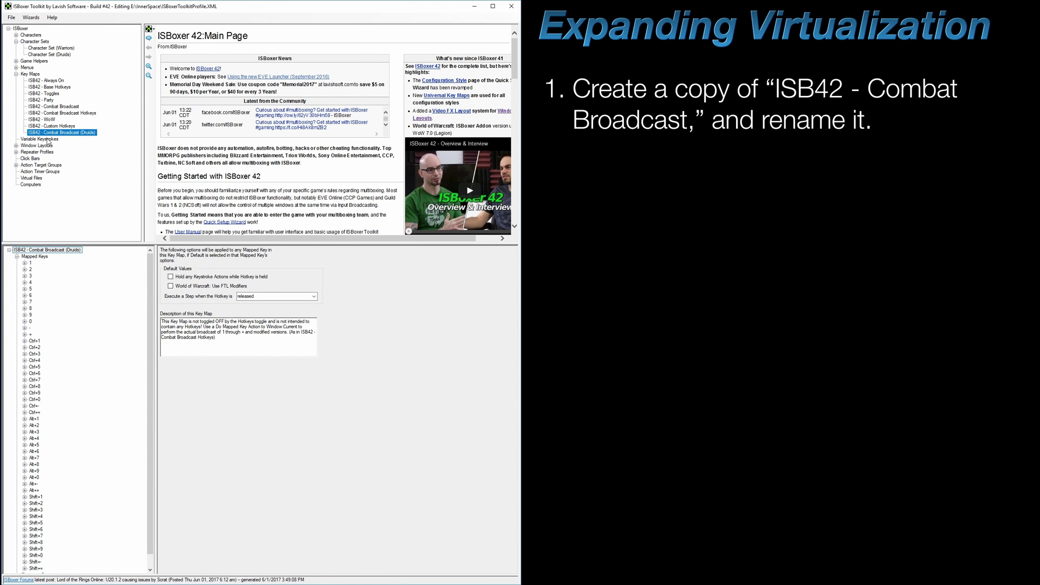
Assign the ISB42 - Combat Broadcast (Druids) key map to Character Set (Druids), keeping the standard Combat Broadcast key map assigned.
click(57, 56)
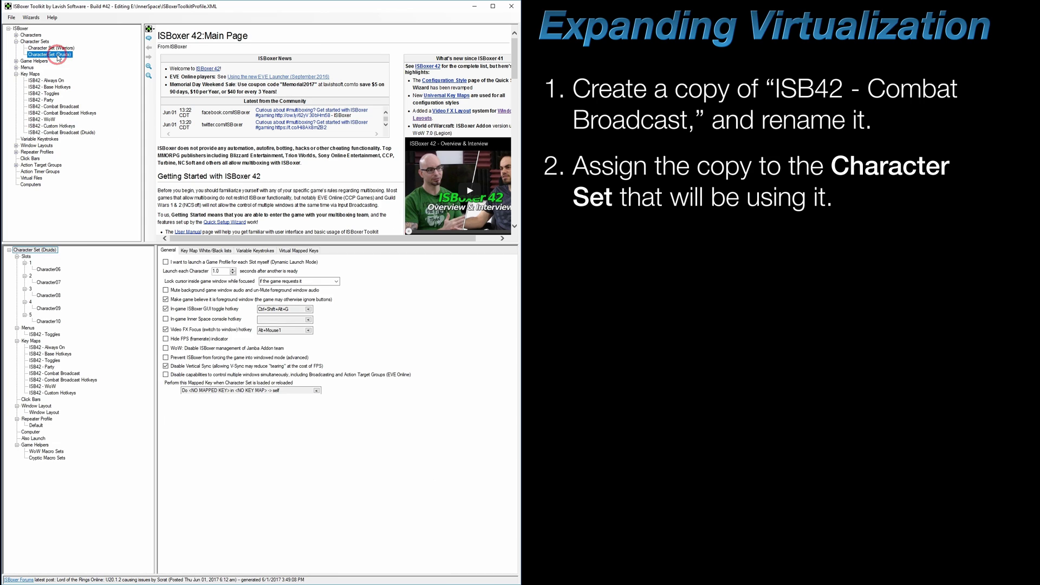
click(33, 341)
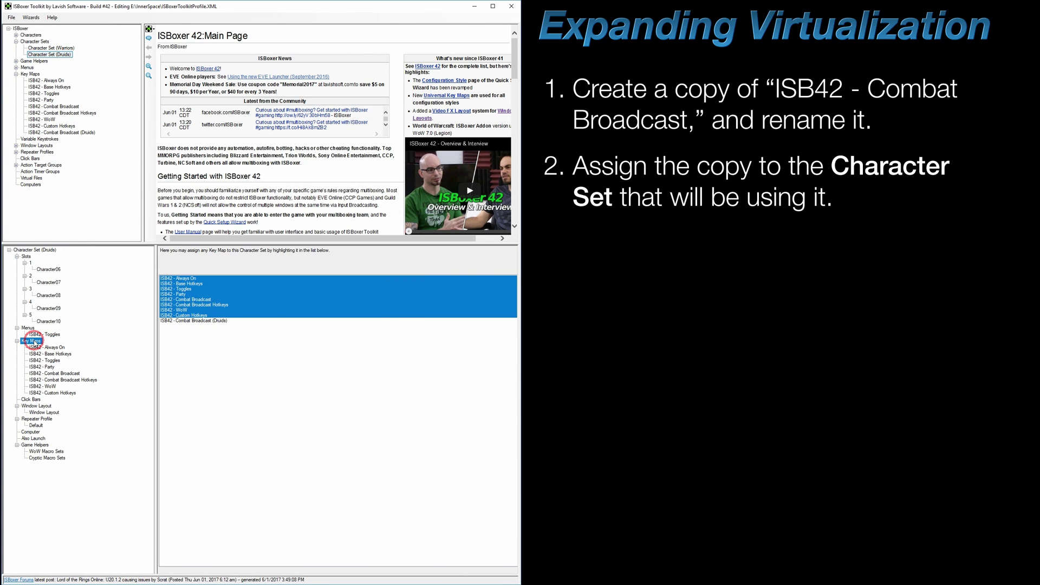
click(221, 320)
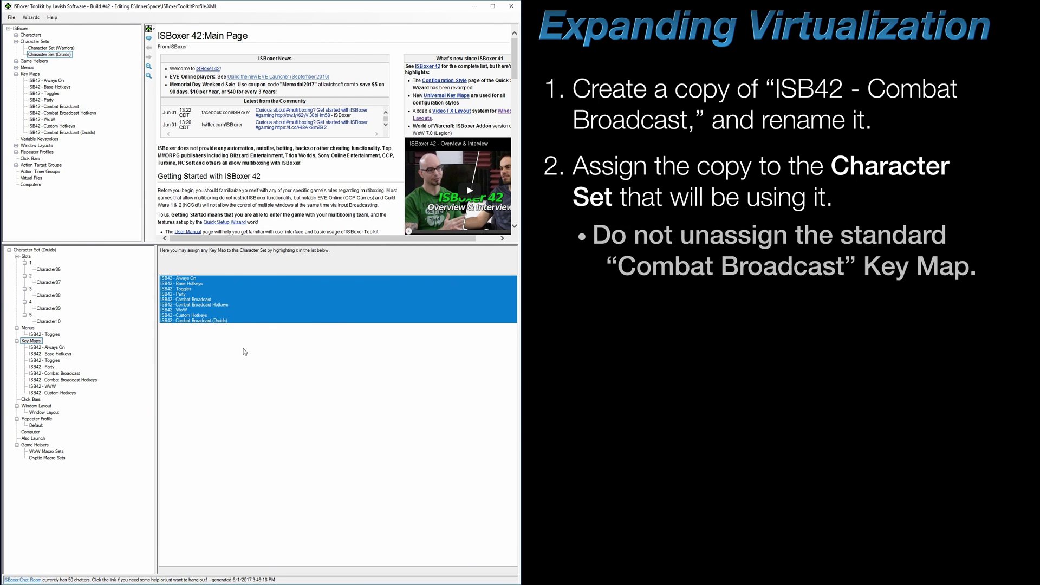
click(211, 299)
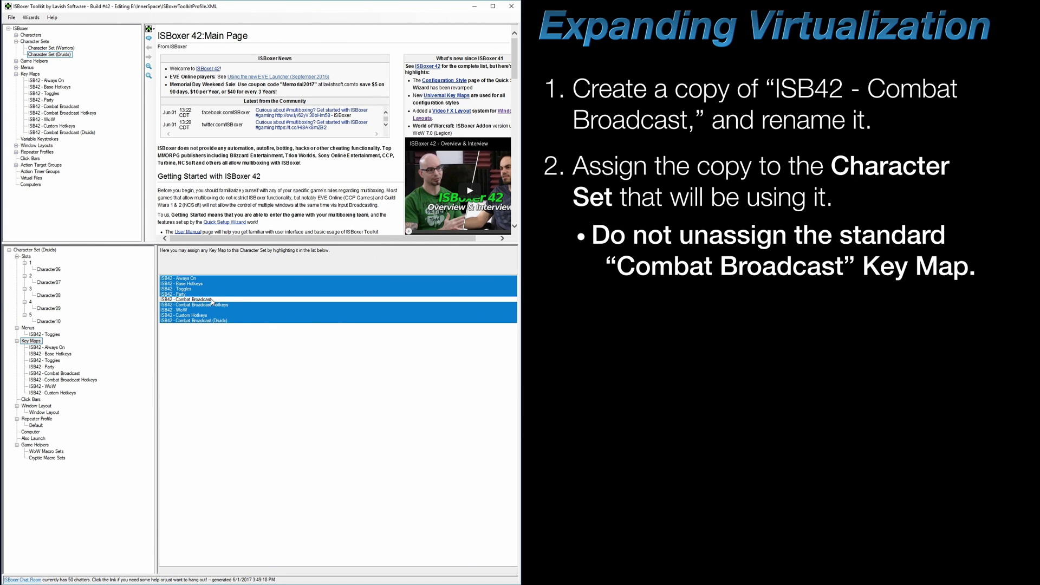
click(213, 300)
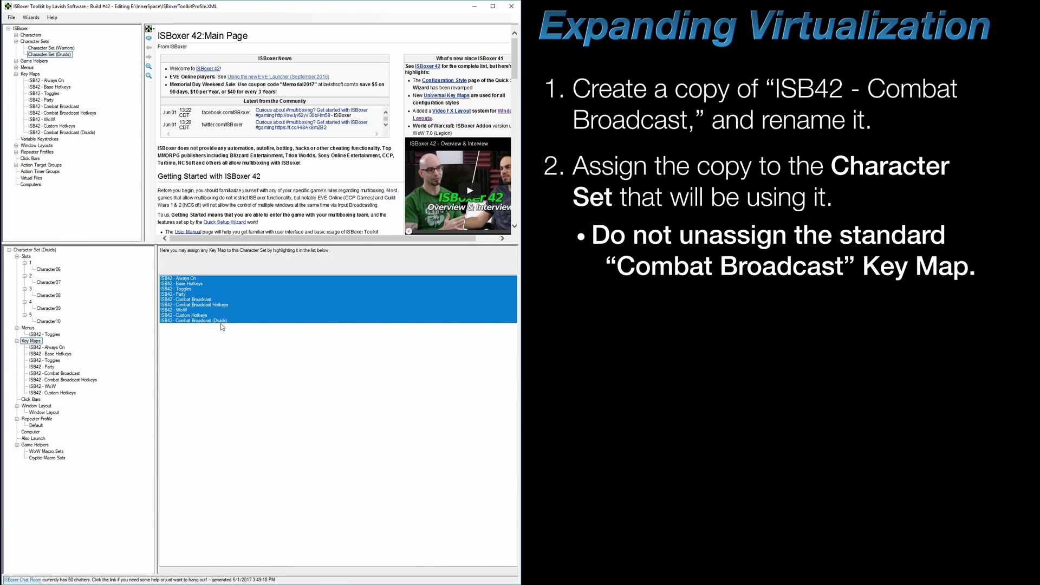
Add a virtual mapped key entry to Character Set (Druids) with the whole ISB42 - Combat Broadcast key map as its source.
click(35, 249)
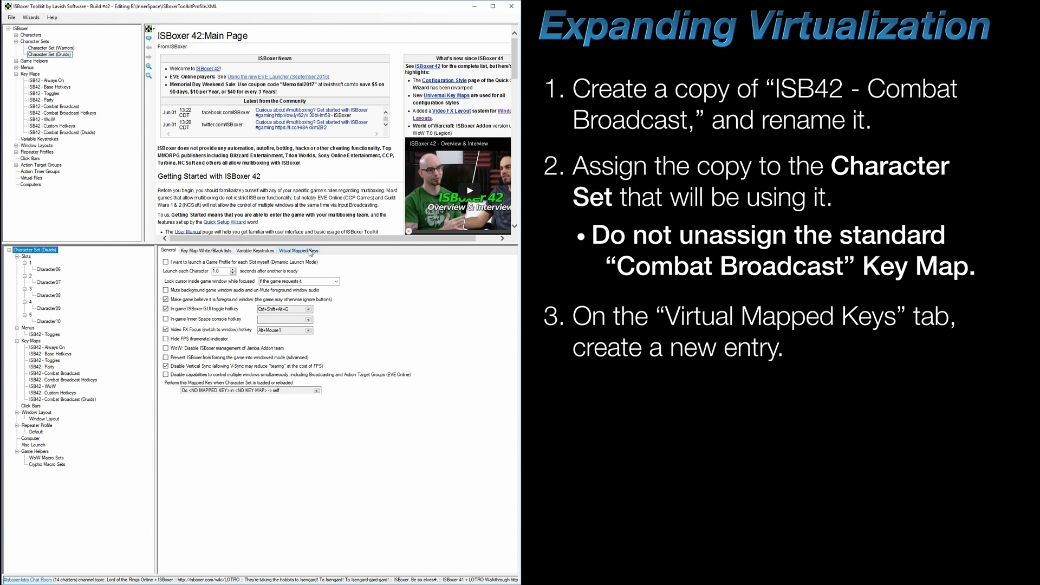
click(306, 250)
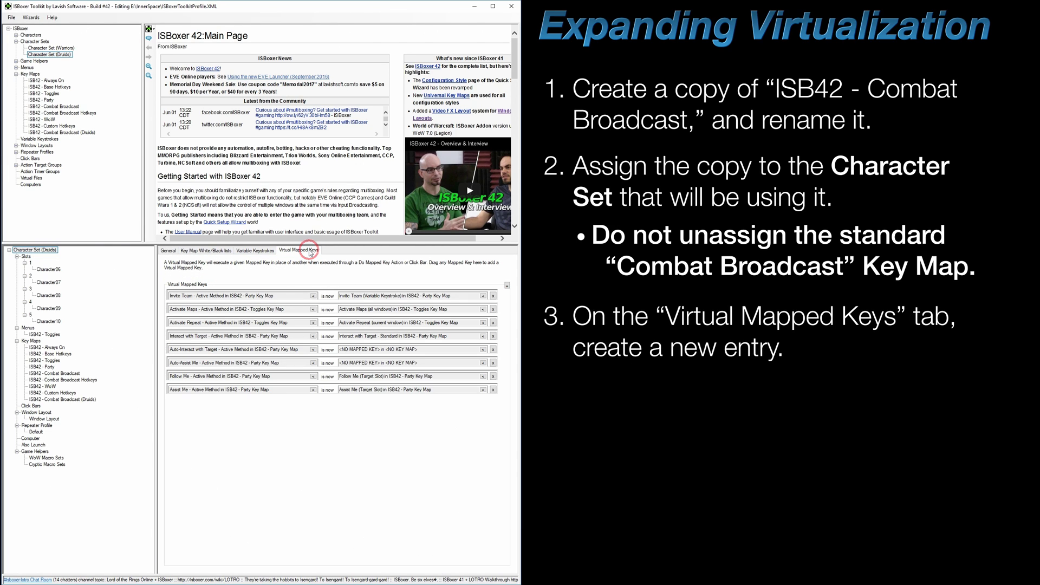
click(506, 285)
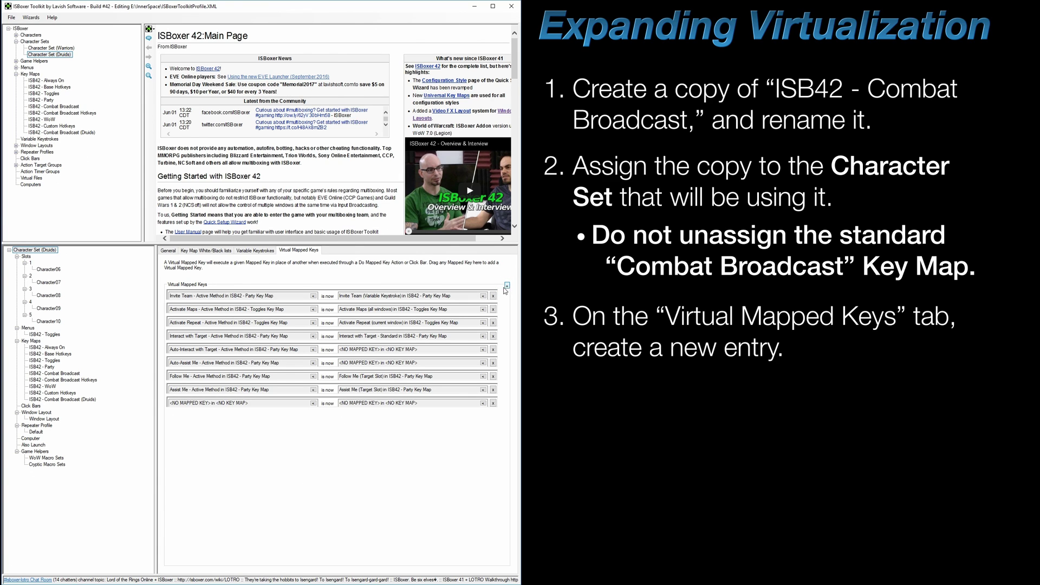
click(313, 403)
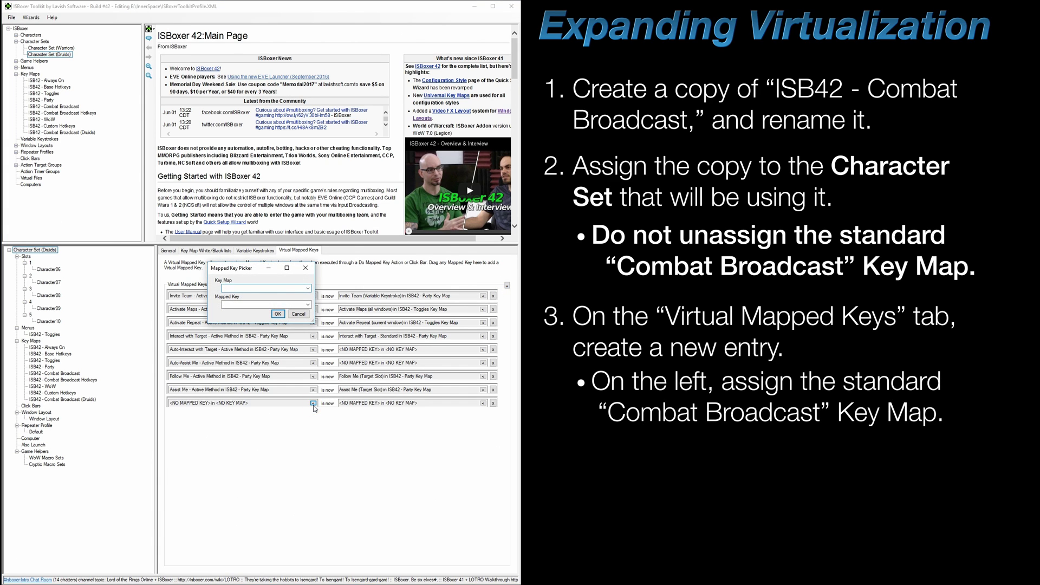
click(307, 288)
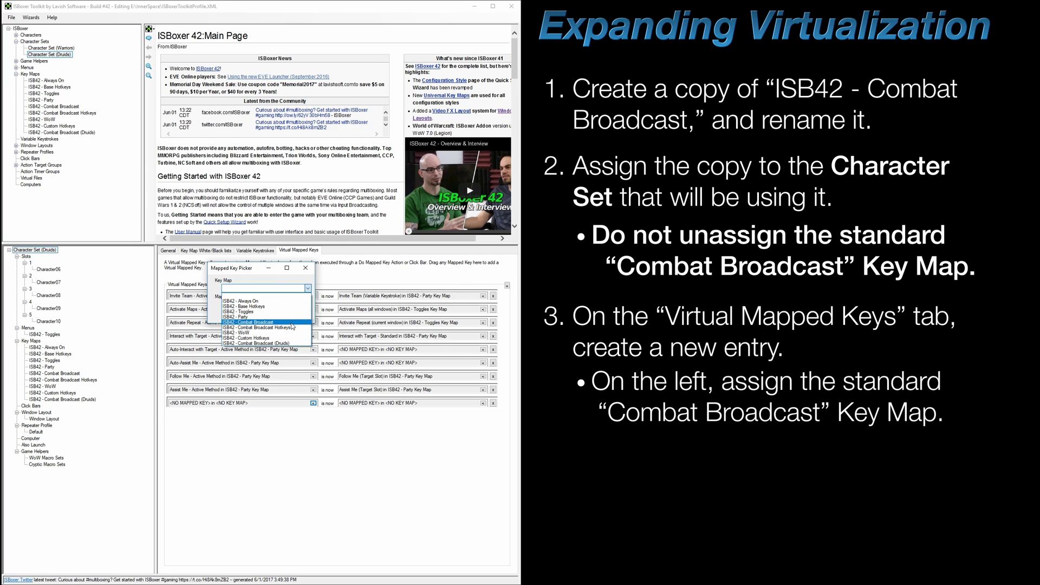
click(281, 322)
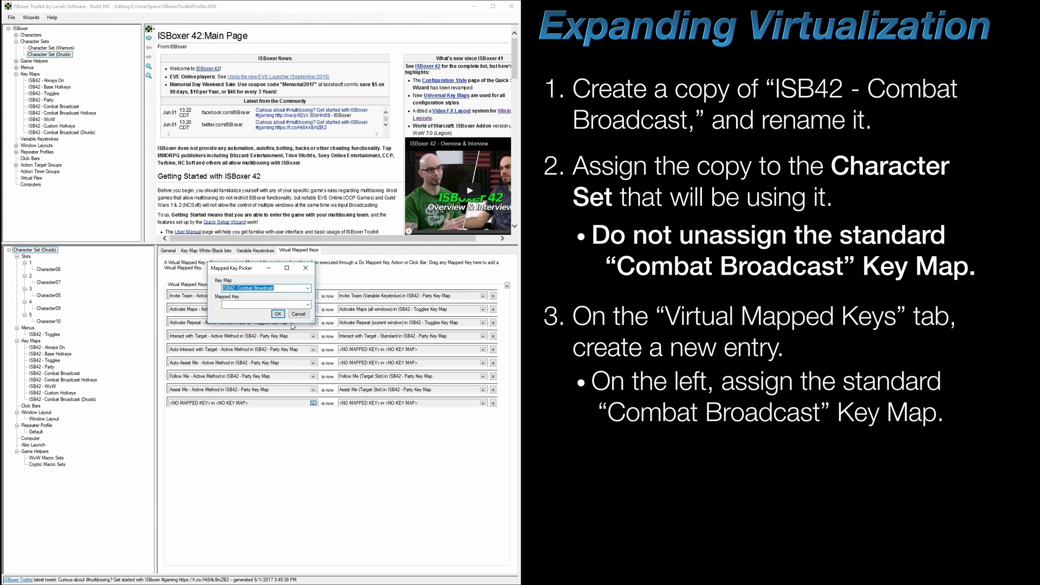
click(277, 314)
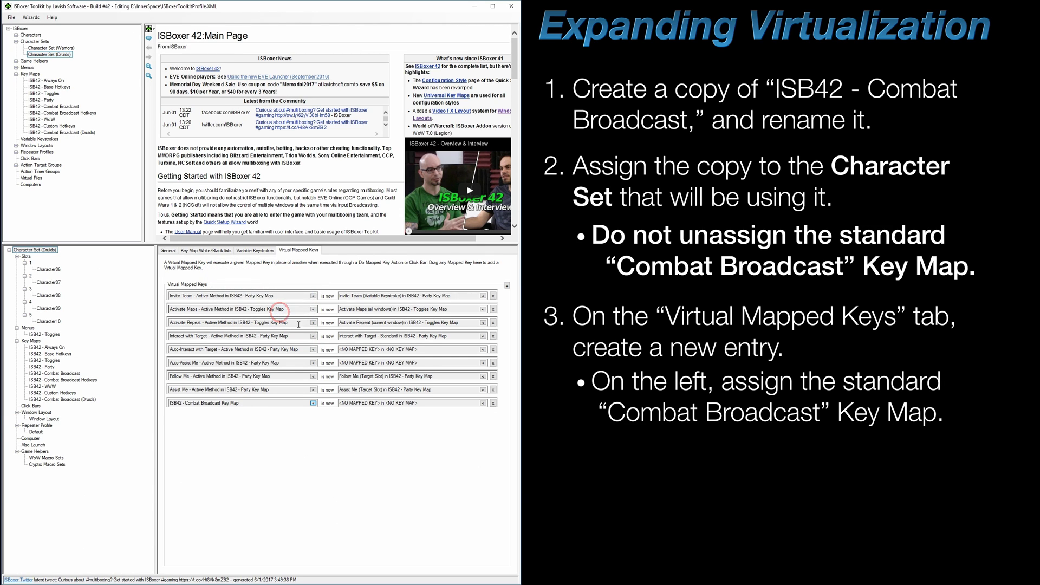
Set the "is now" side of the new virtual mapped key entry to the ISB42 - Combat Broadcast (Druids) key map.
click(482, 403)
click(307, 288)
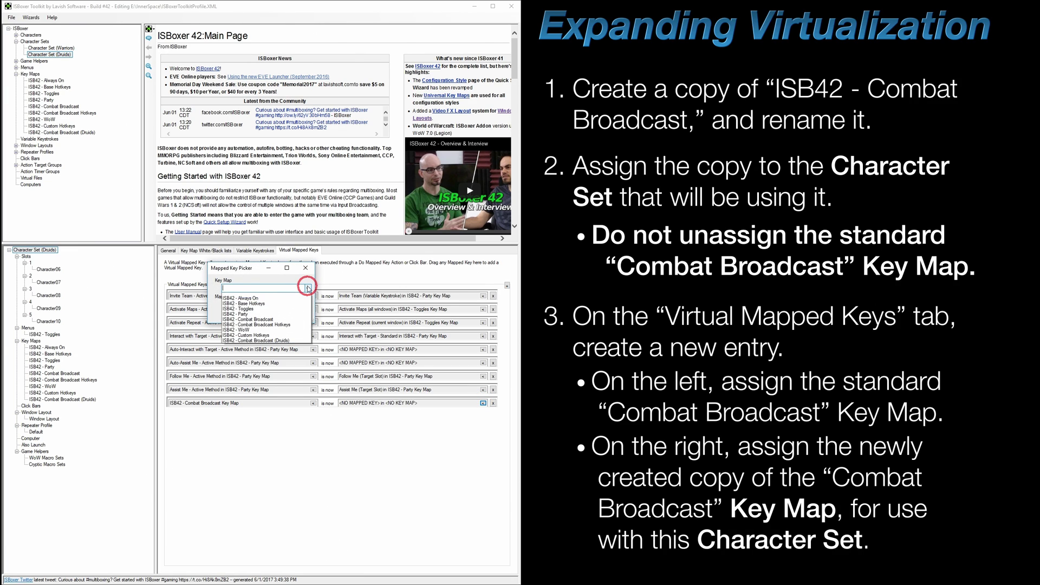
click(289, 344)
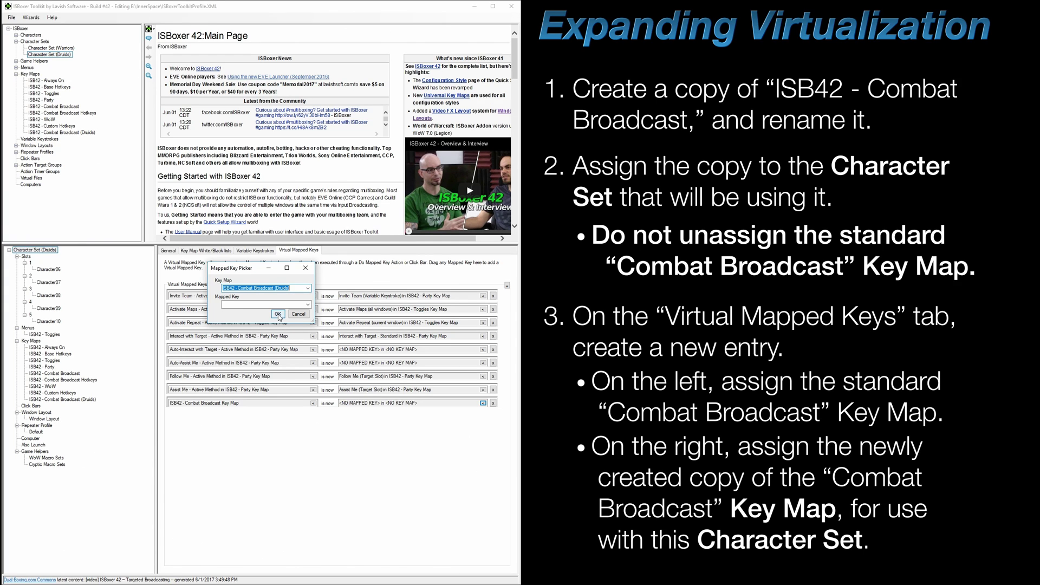
click(277, 314)
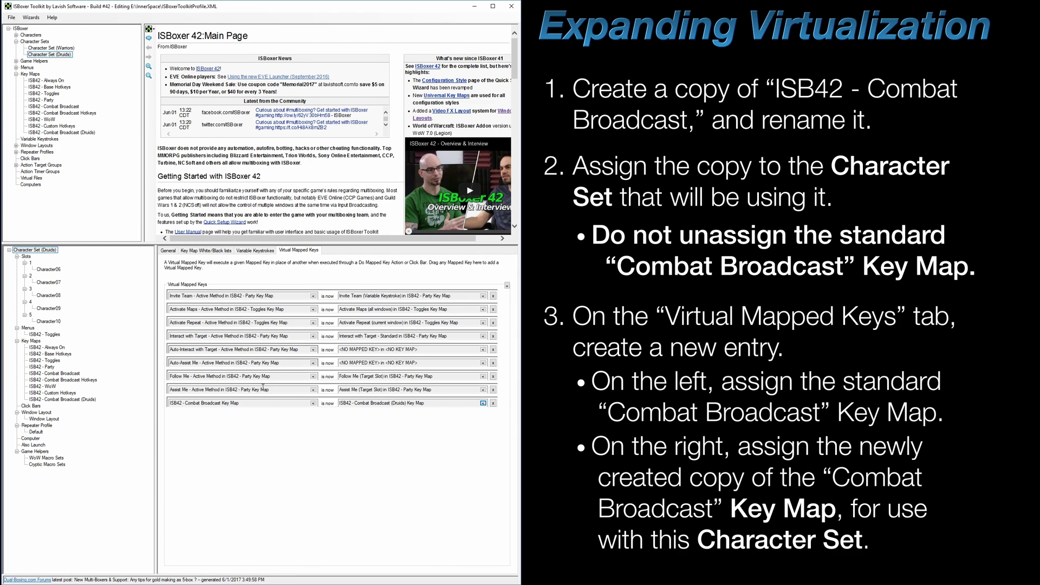
drag(428, 404, 342, 404)
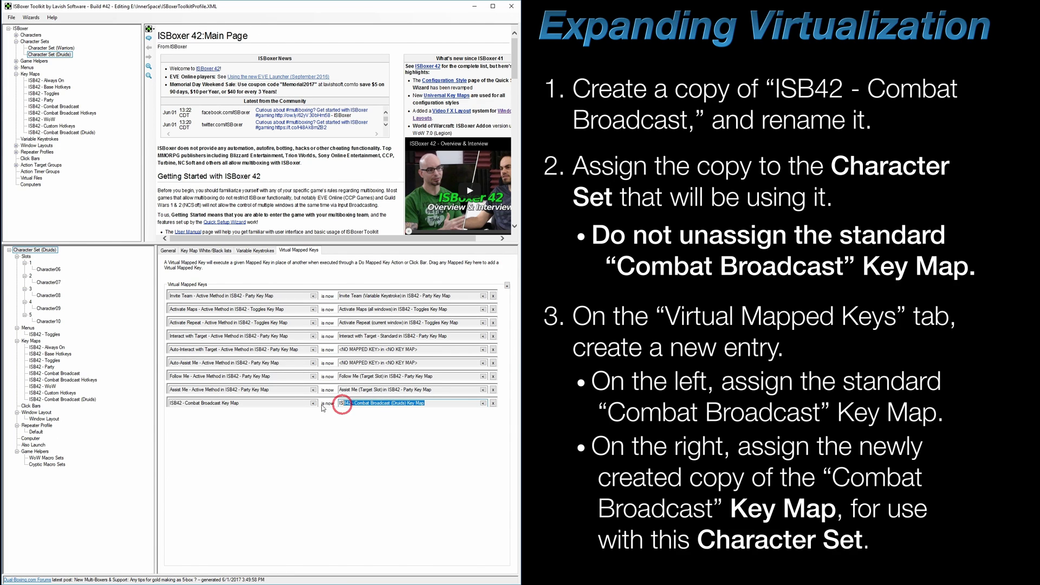
drag(240, 403, 182, 405)
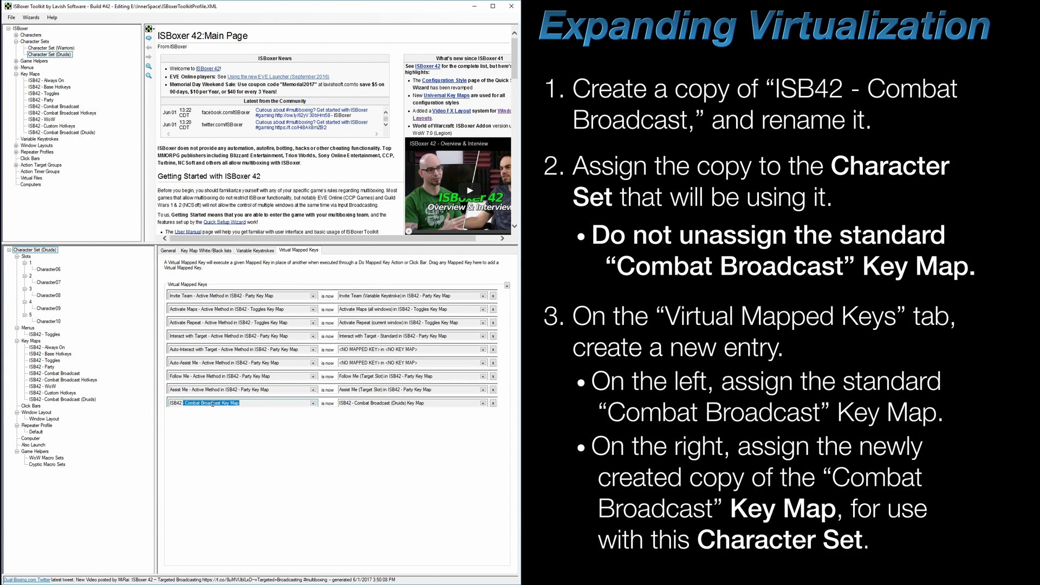
drag(429, 403, 341, 403)
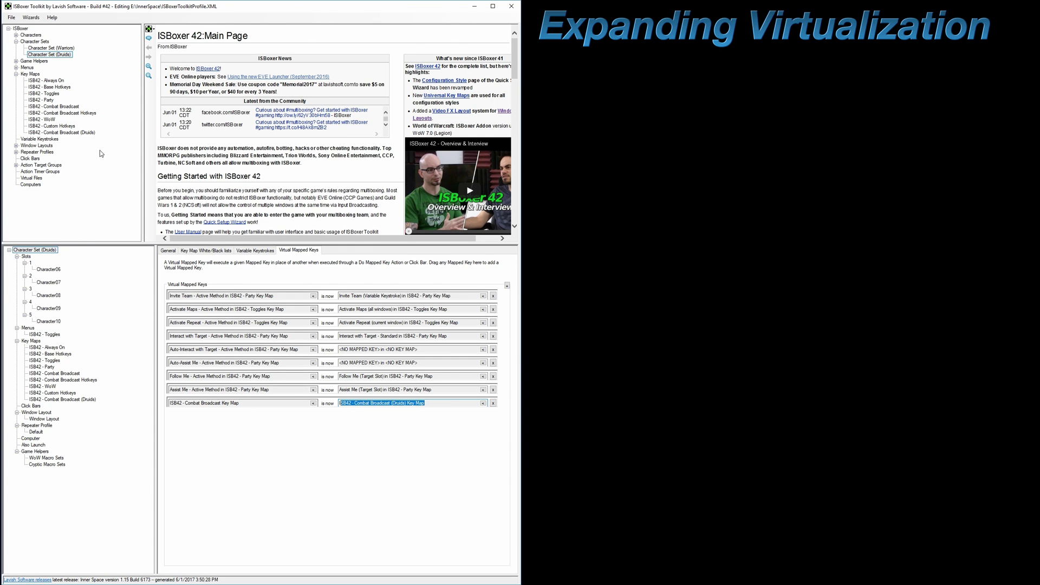
Check the mapped keys in ISB42 - Combat Broadcast Hotkeys and make copies of mapped keys 6 and 7 in ISB42 - Combat Broadcast.
click(89, 114)
scroll(78, 455, down, 2)
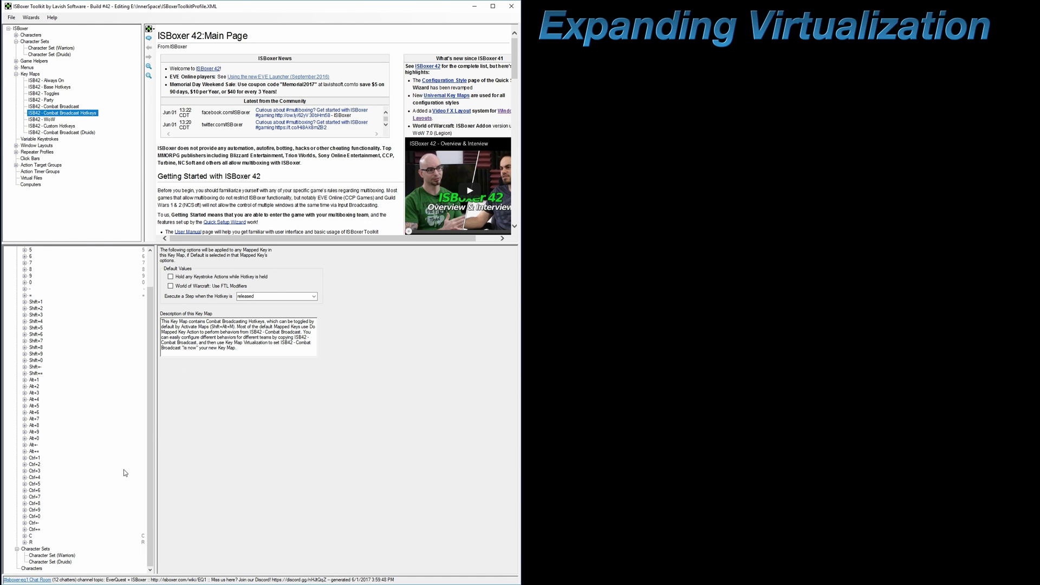
click(69, 107)
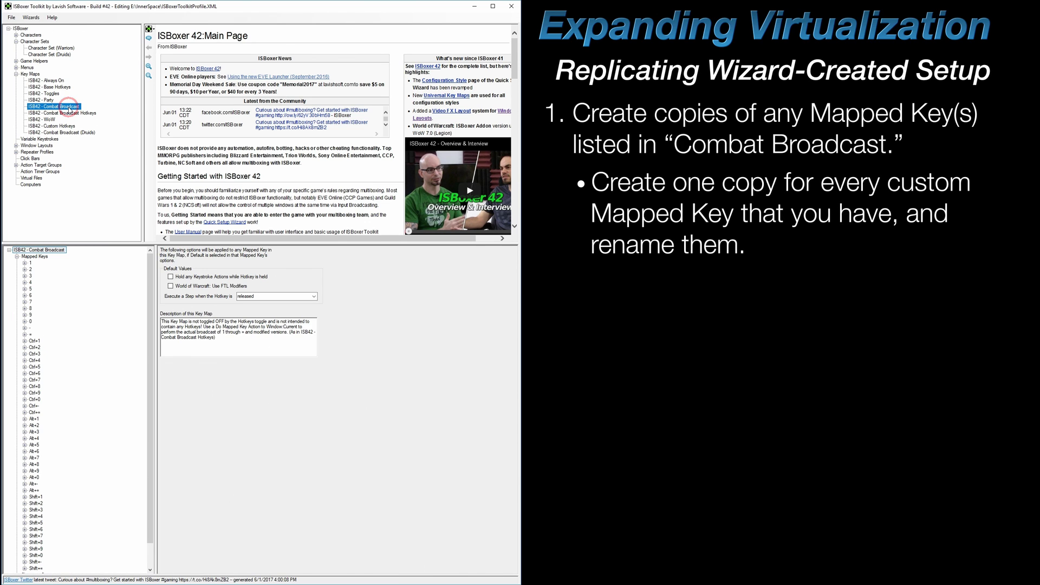
click(31, 296)
right_click(31, 297)
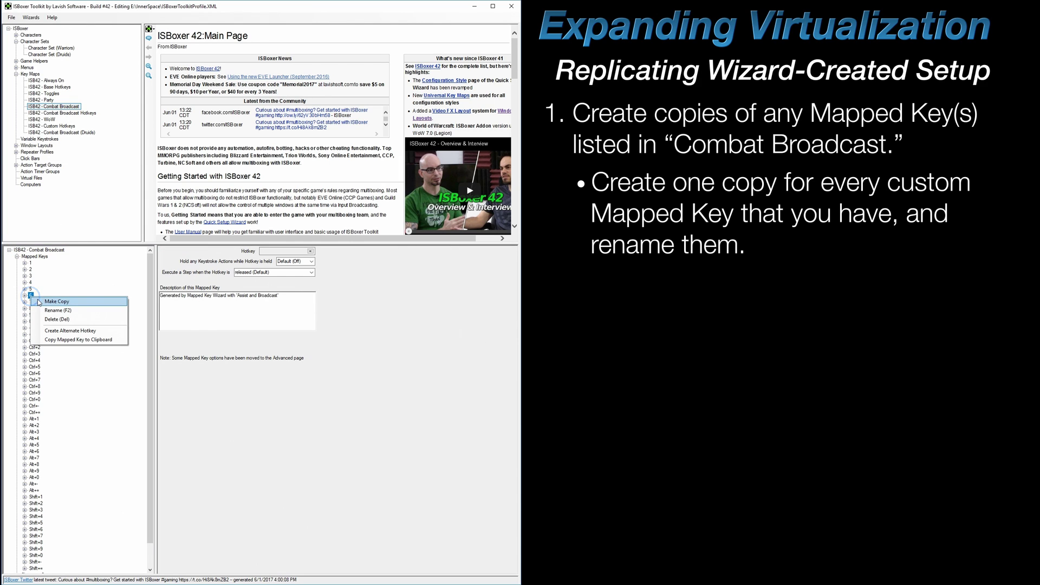
click(54, 301)
click(31, 302)
right_click(30, 302)
click(54, 308)
scroll(66, 493, down, 2)
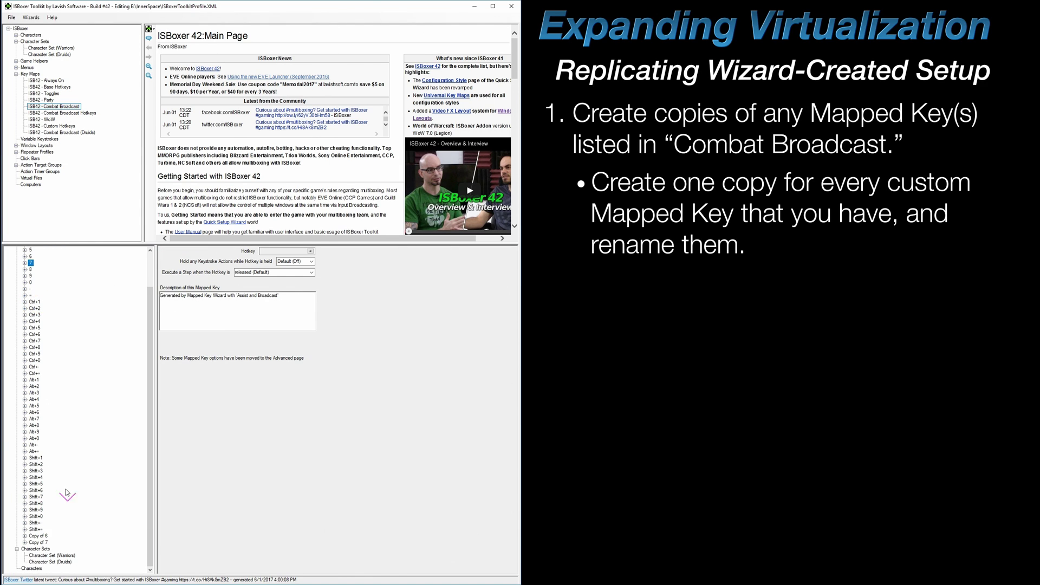
Rename the copy of mapped key 6 as C and the copy of mapped key 7 as R.
click(38, 535)
click(38, 536)
key(End)
text(R)
click(115, 530)
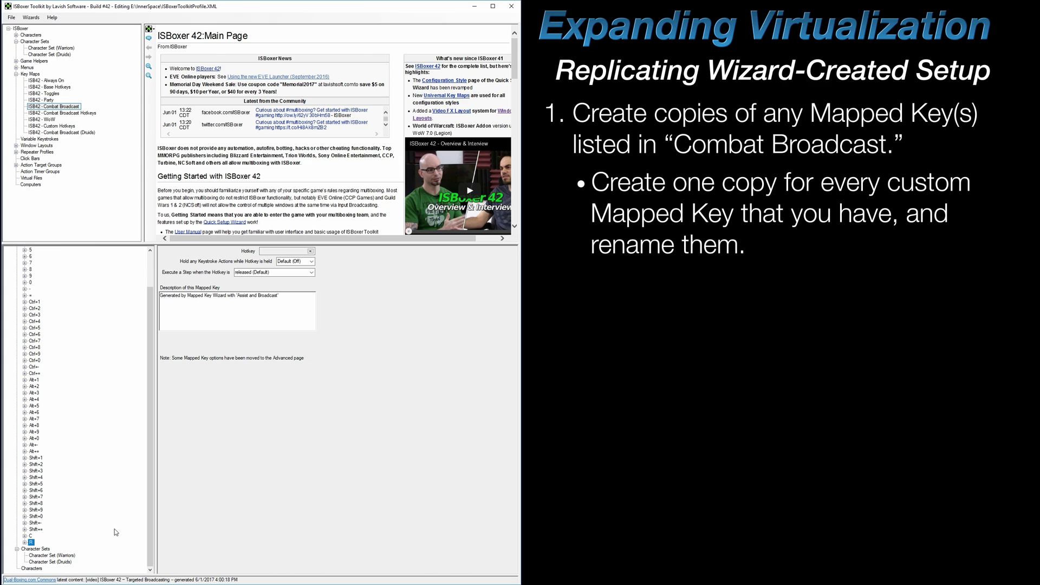
Set the Combat keystroke action in mapped key C of ISB42 - Combat Broadcast to send the C key.
click(24, 543)
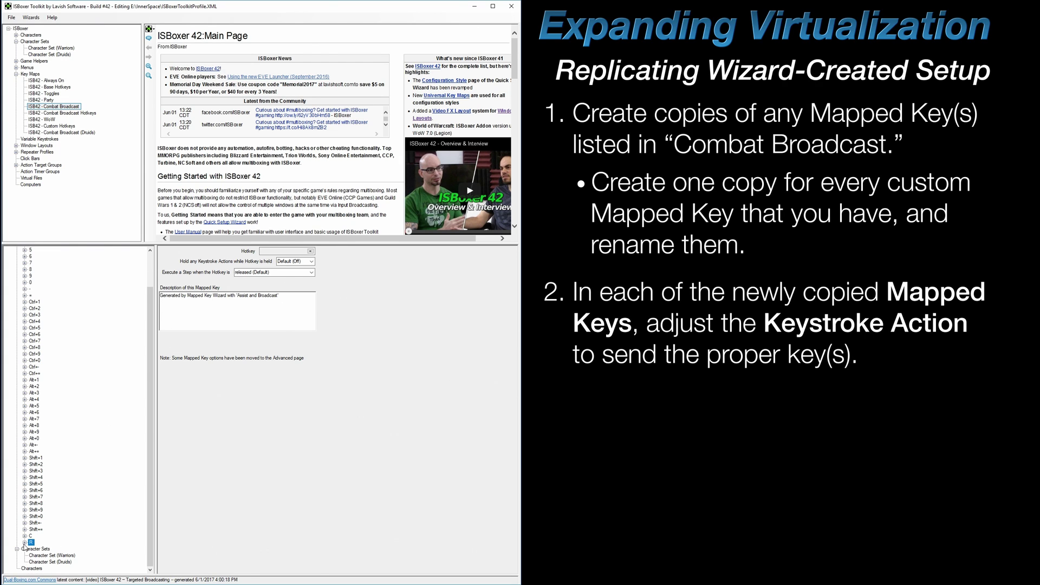
click(24, 535)
click(59, 517)
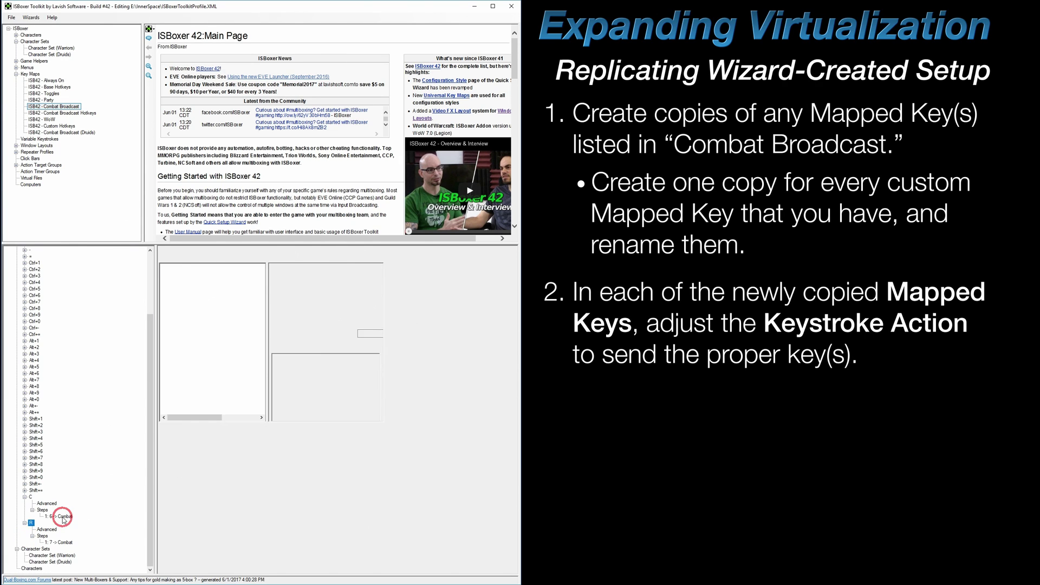
click(199, 294)
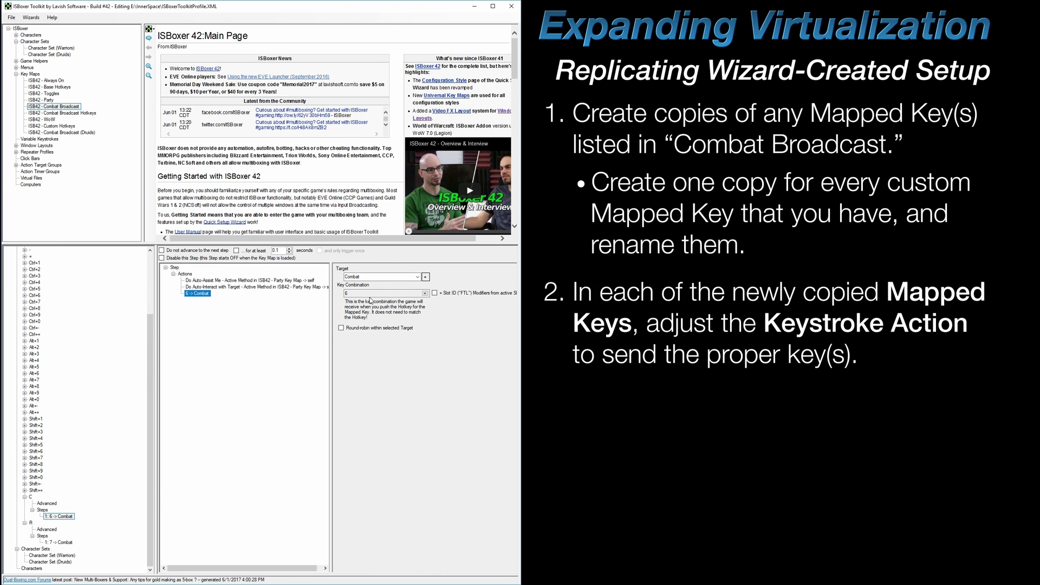
click(425, 293)
key(c)
click(264, 337)
Set the Combat keystroke action in mapped key R of ISB42 - Combat Broadcast to send the R key.
click(64, 543)
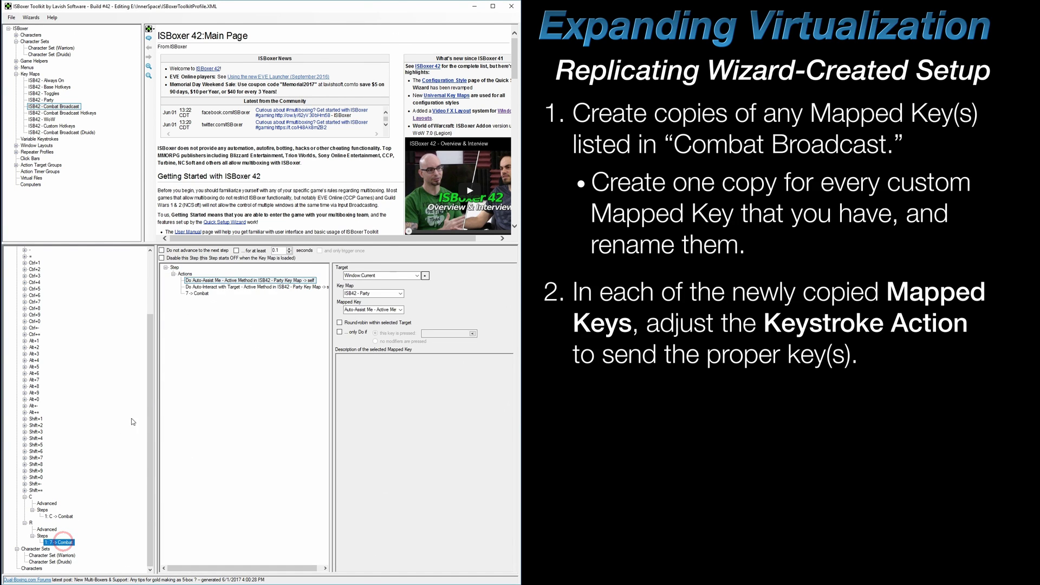
click(199, 294)
click(425, 293)
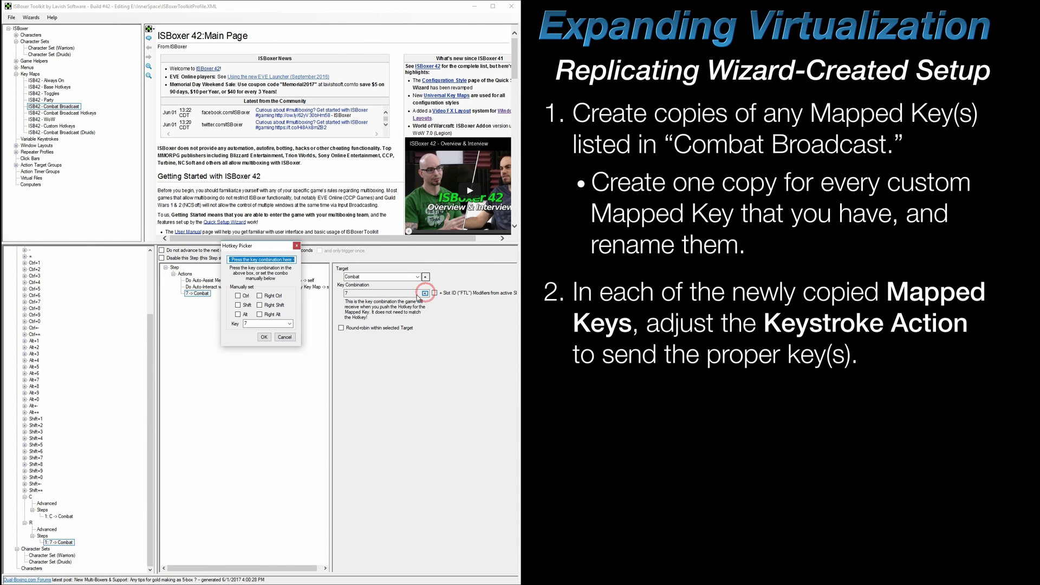
key(r)
click(264, 337)
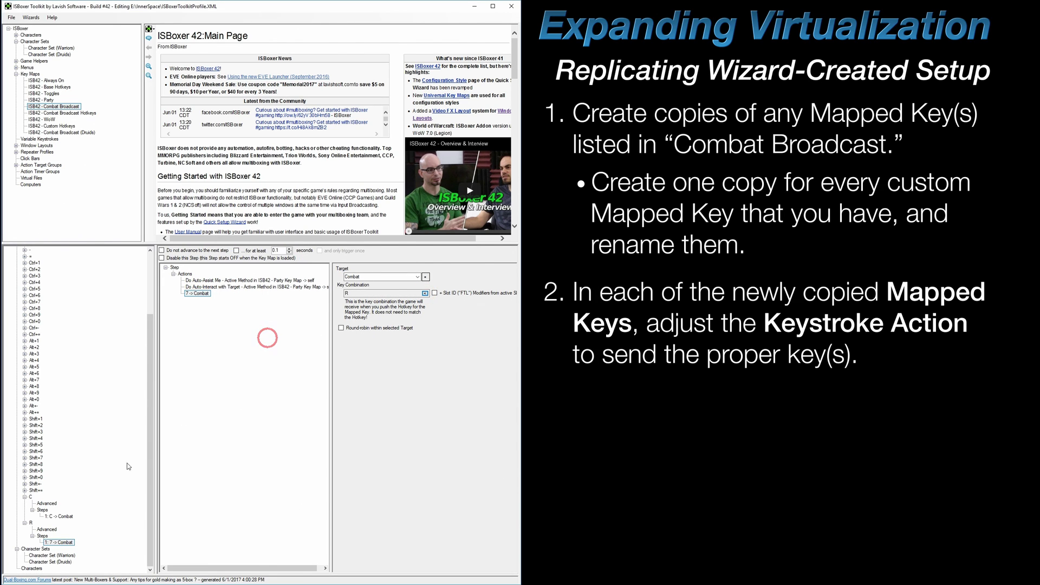
click(32, 523)
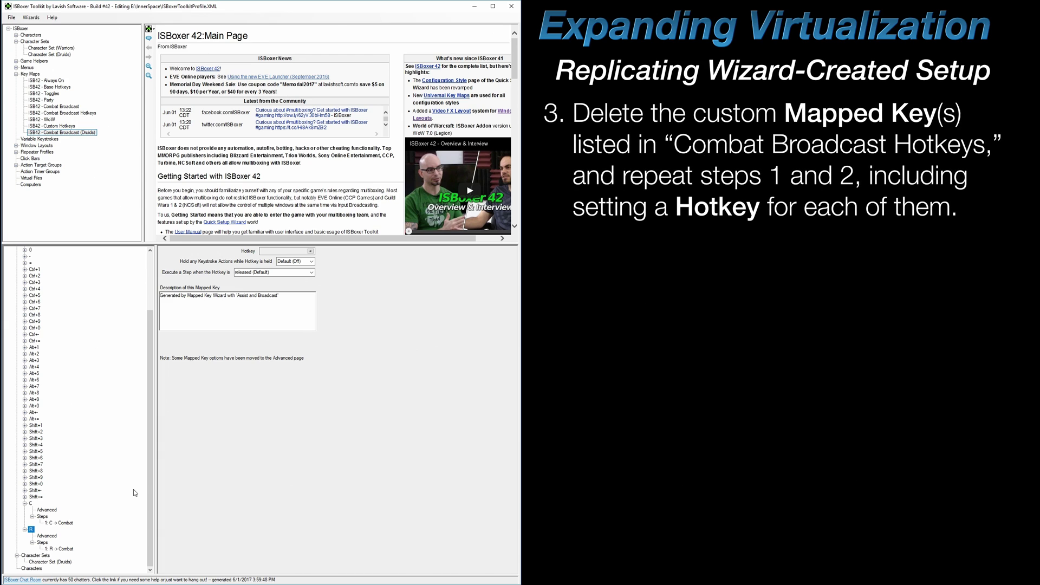
Delete the custom mapped keys C and R from the ISB42 - Combat Broadcast Hotkeys key map.
click(82, 114)
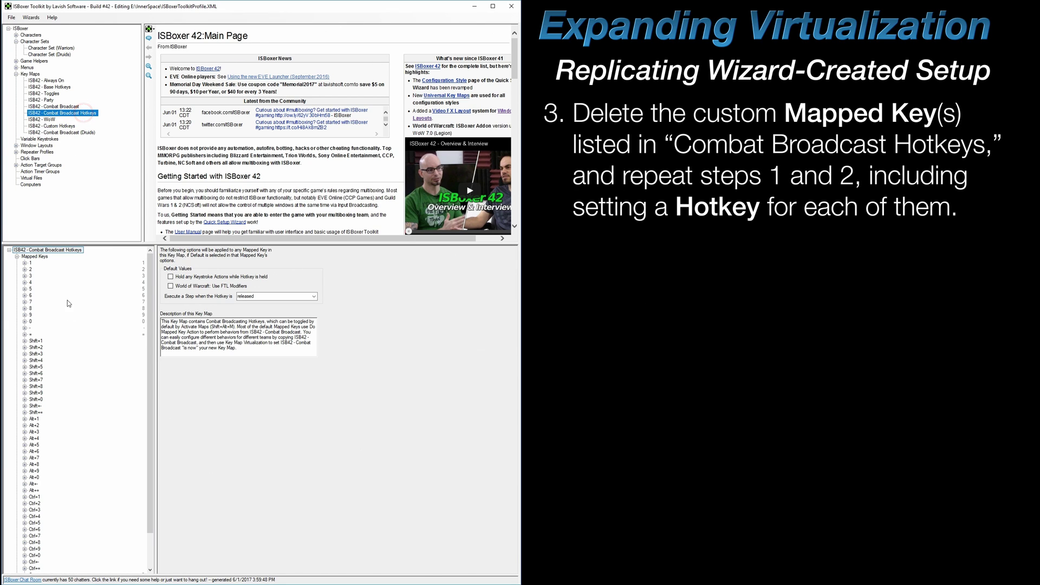
scroll(54, 460, down, 1)
click(32, 535)
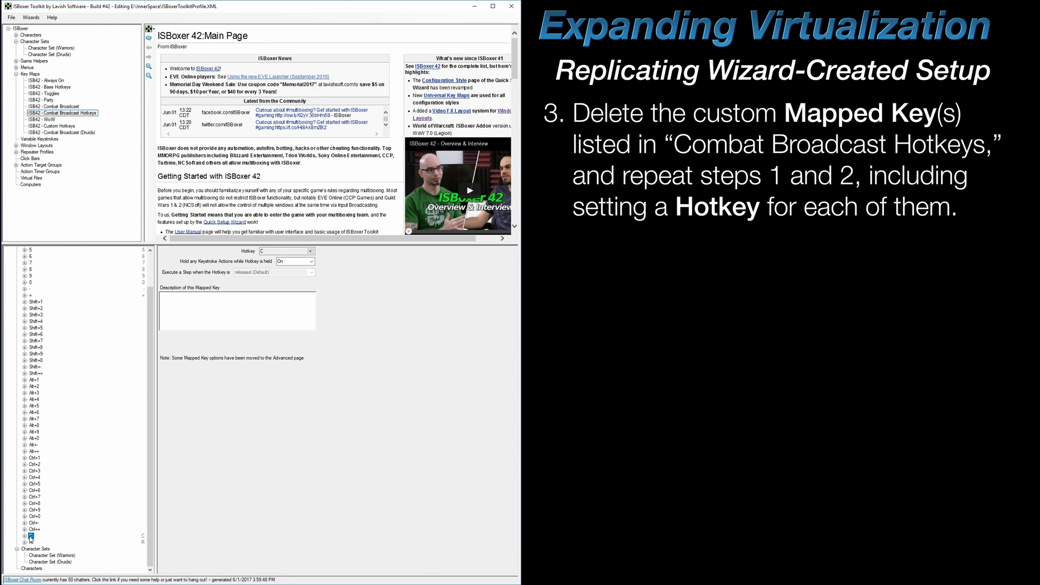
key(Delete)
key(Return)
key(Delete)
key(Return)
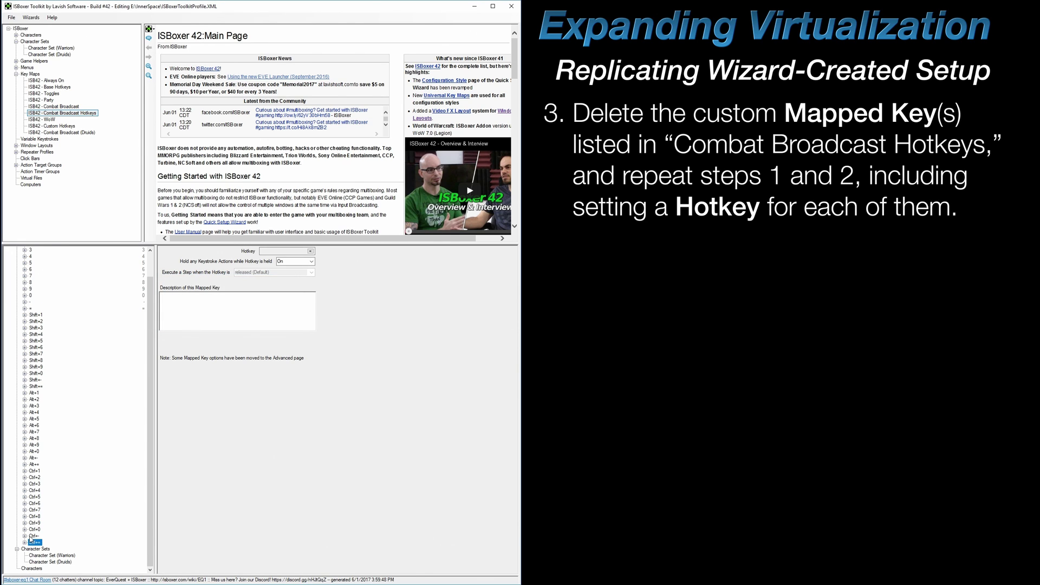
Copy mapped keys Ctrl+7 and Ctrl+0 in ISB42 - Combat Broadcast Hotkeys and rename the copies C and R respectively.
right_click(34, 526)
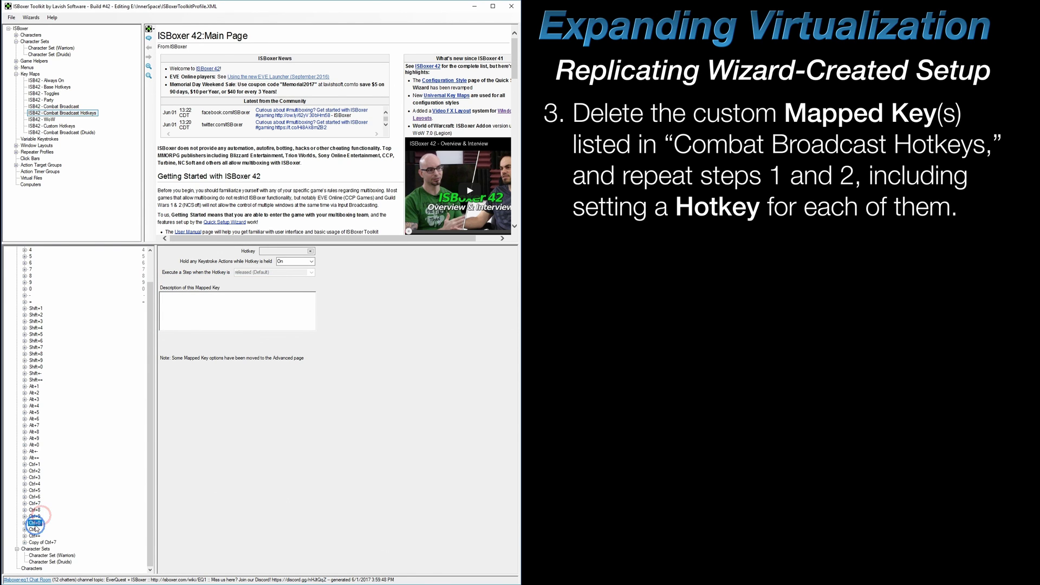
click(43, 528)
click(36, 536)
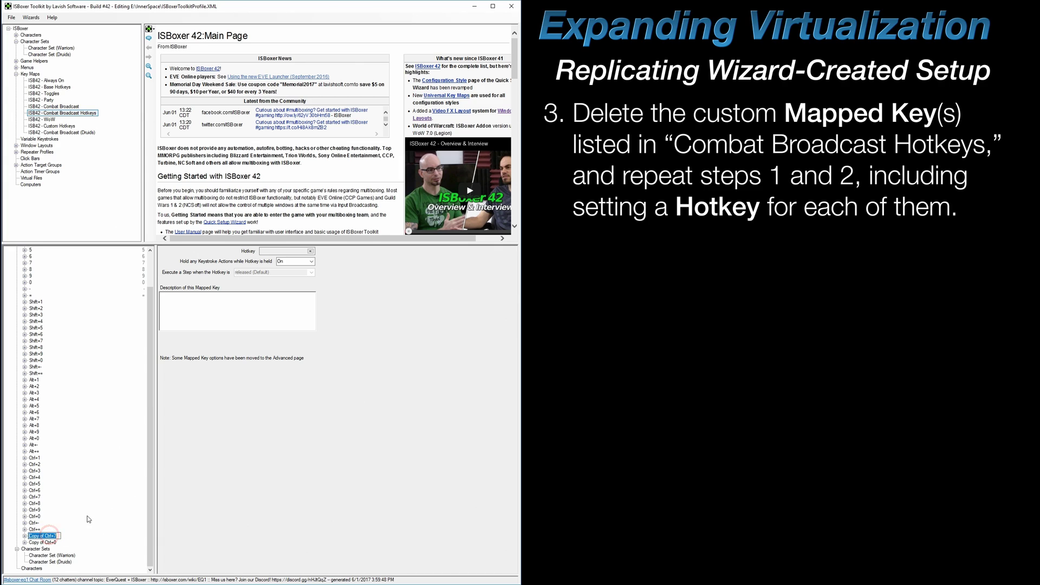
text(C)
click(43, 542)
click(43, 542)
text(R)
click(98, 540)
Assign hotkey C to mapped key C and hotkey R to mapped key R in ISB42 - Combat Broadcast Hotkeys.
click(31, 535)
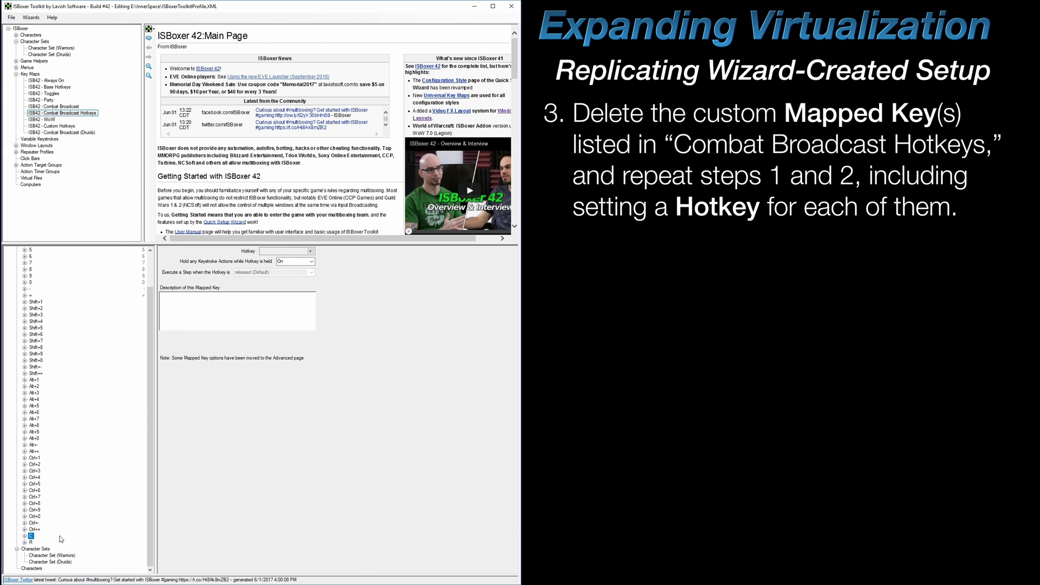
click(311, 251)
key(c)
click(263, 336)
click(31, 542)
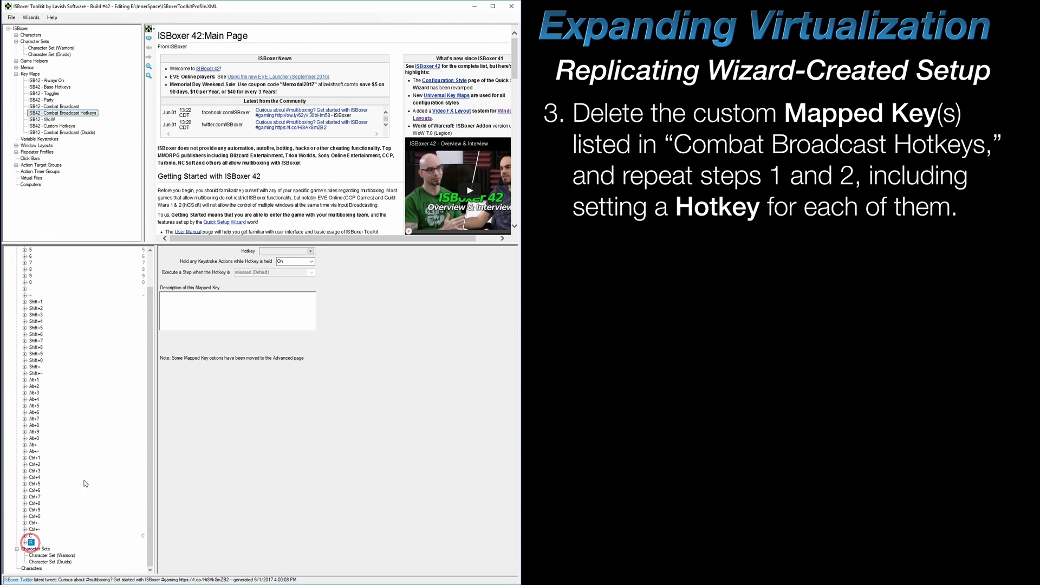
click(311, 250)
key(r)
click(263, 337)
Point the action in the C hotkey's step at mapped key C of the ISB42 - Combat Broadcast key map.
click(23, 543)
click(24, 536)
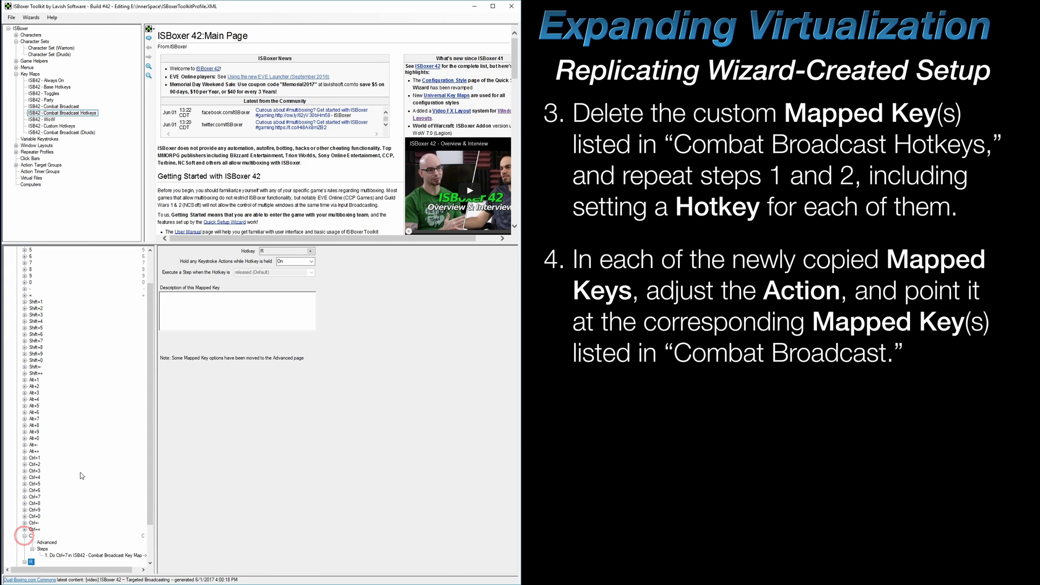
scroll(82, 477, down, 2)
click(90, 510)
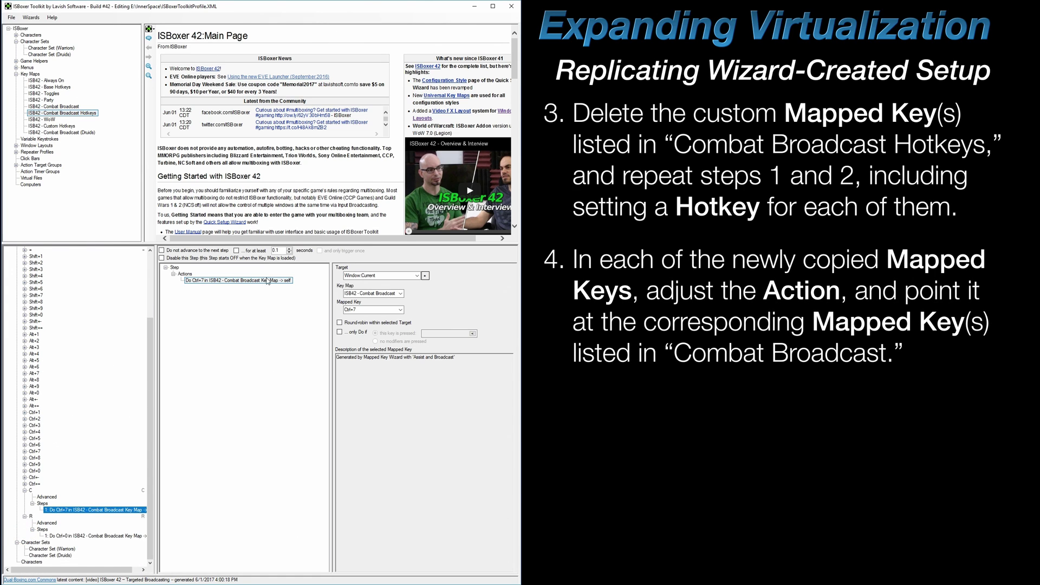
click(265, 280)
click(400, 310)
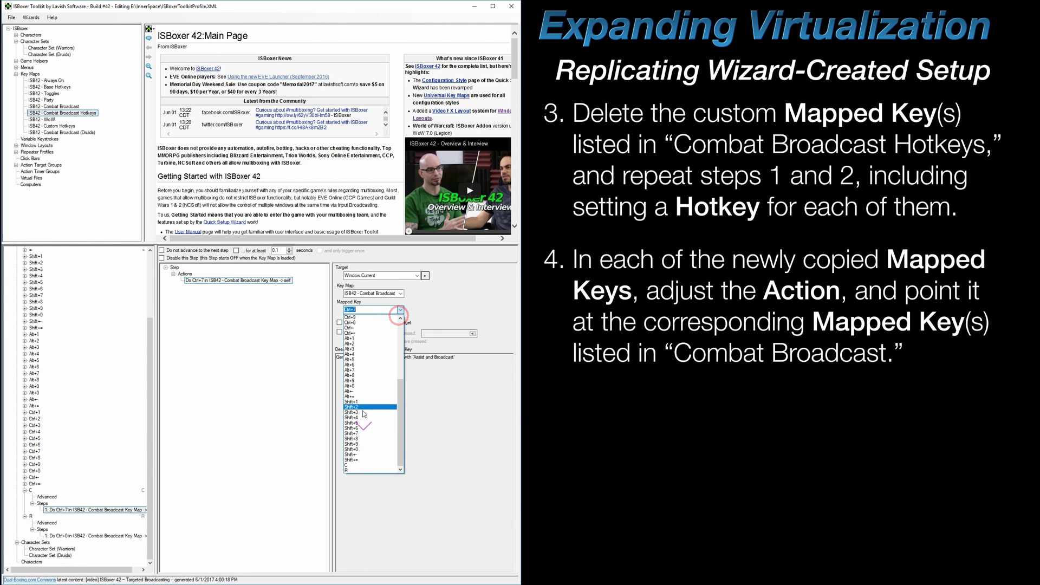
click(363, 461)
Point the action in the R hotkey's step at mapped key R, keeping ISB42 - Combat Broadcast as its key map.
click(68, 536)
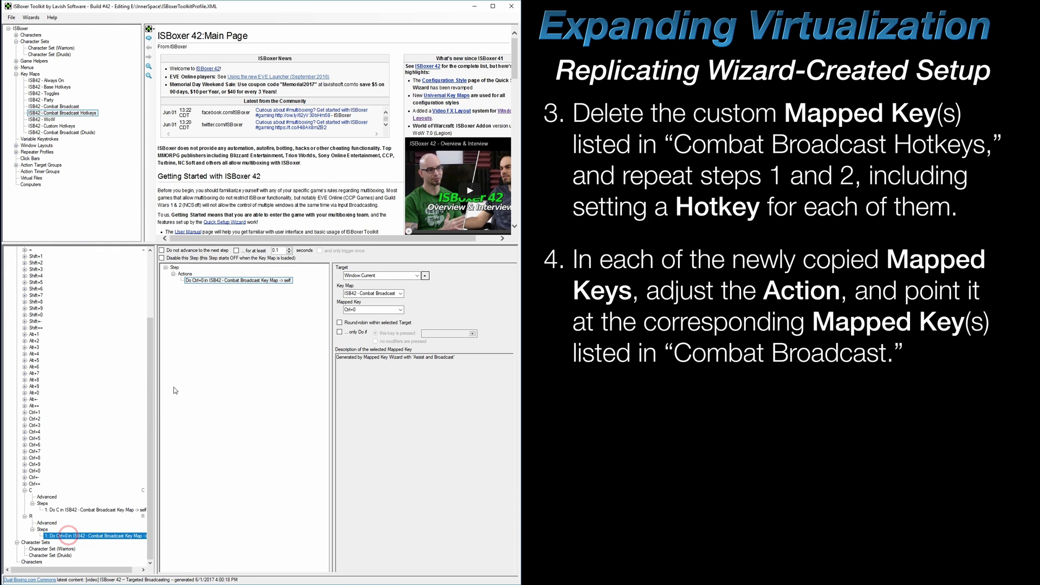
click(390, 309)
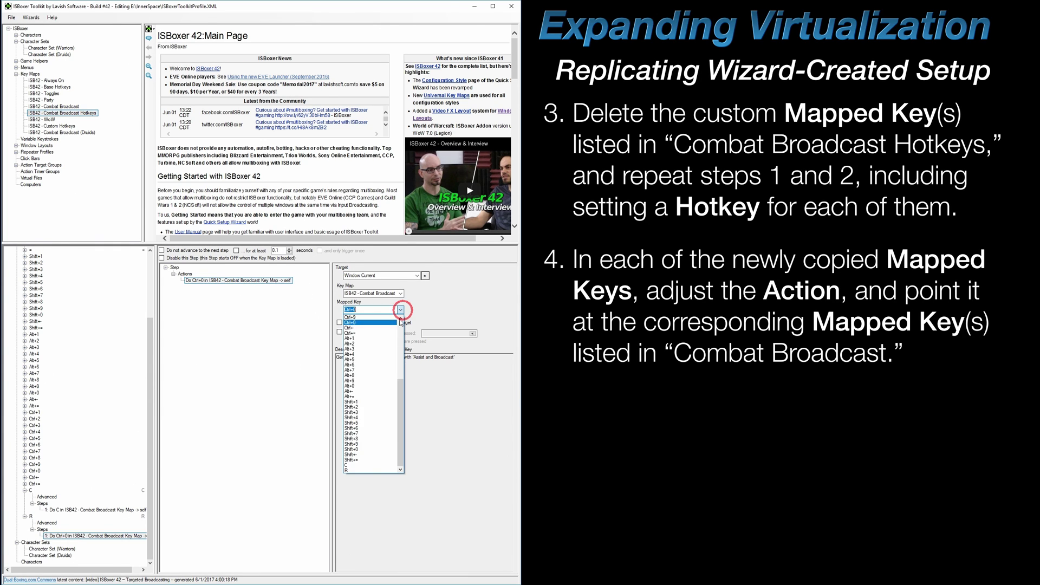
click(361, 468)
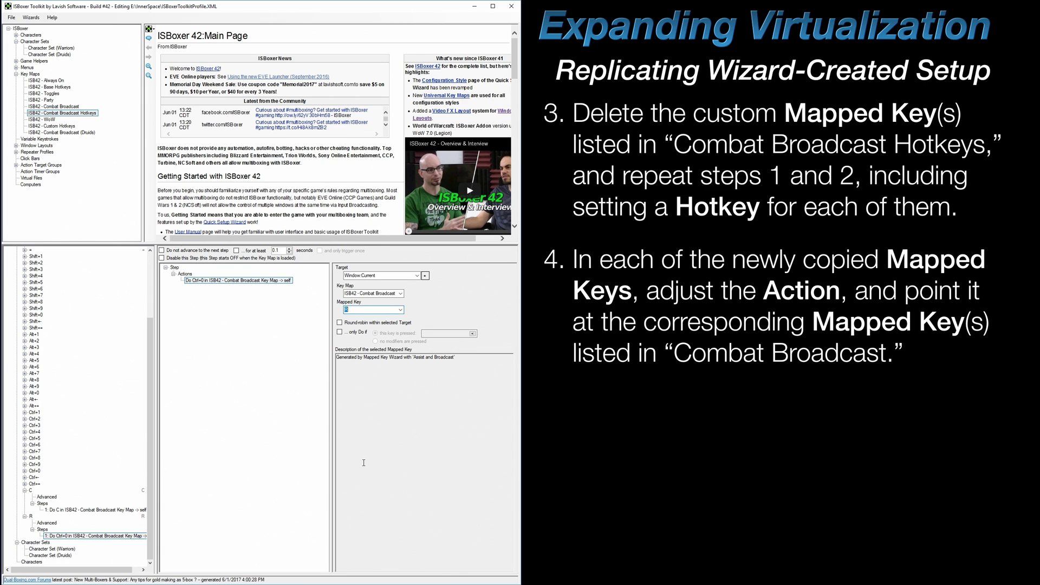
click(400, 294)
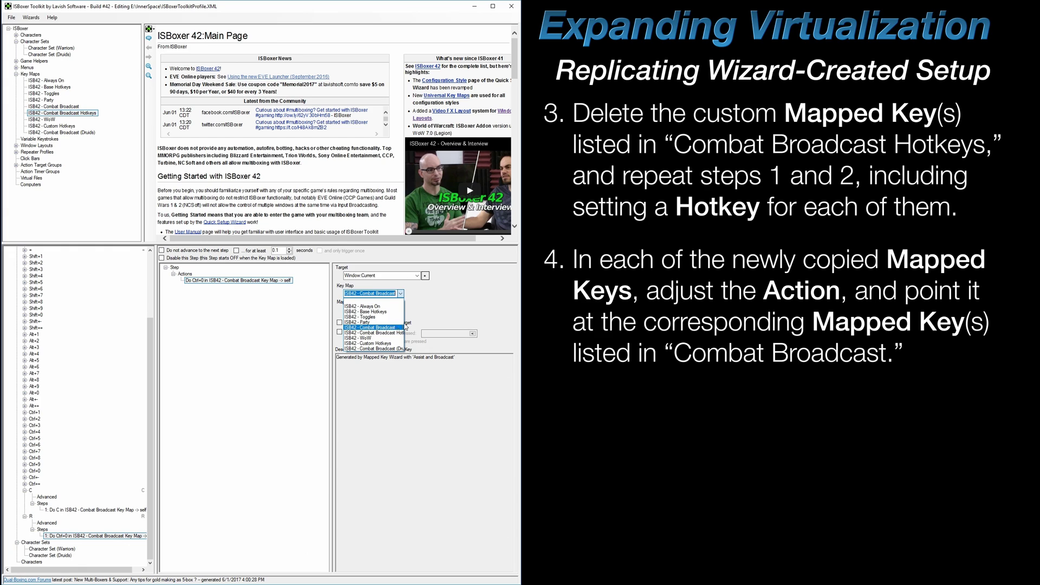
click(401, 293)
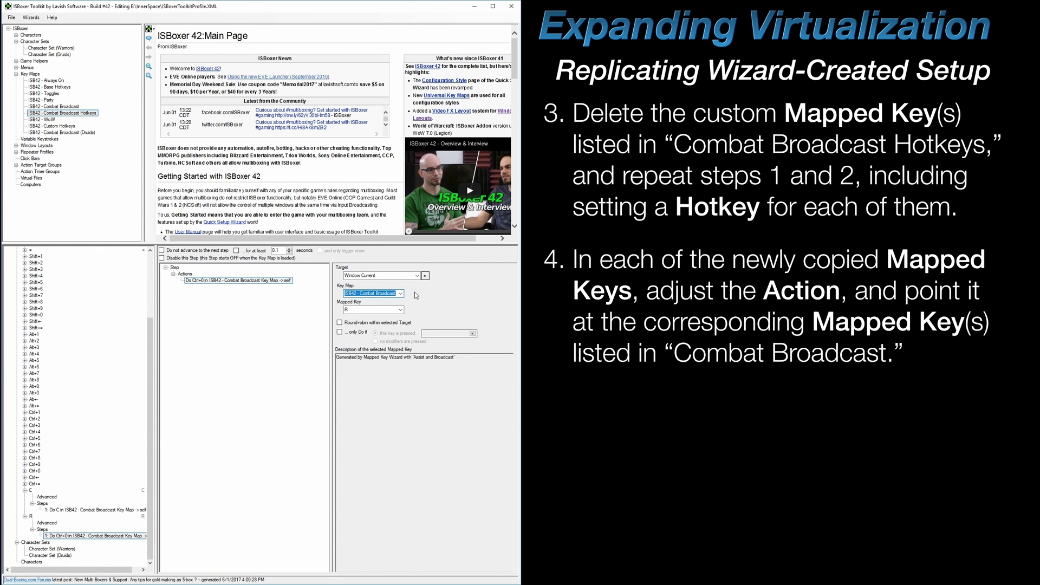
click(336, 308)
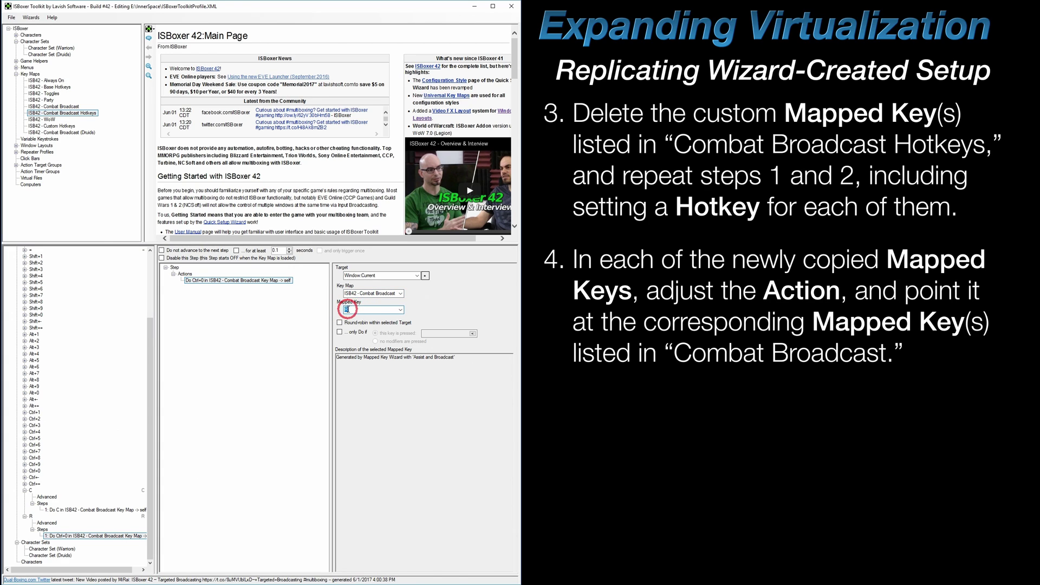
click(401, 309)
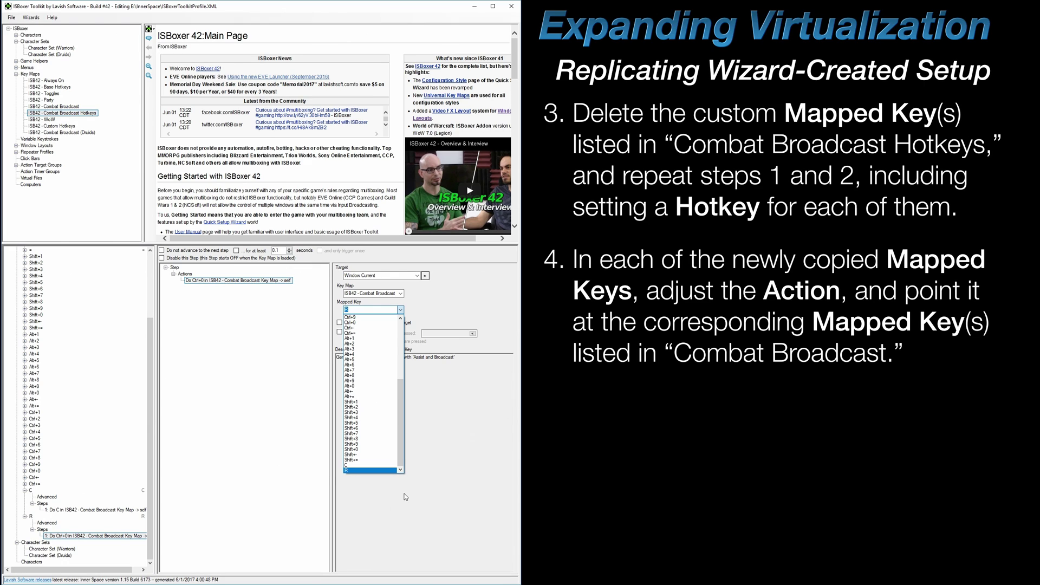
click(440, 303)
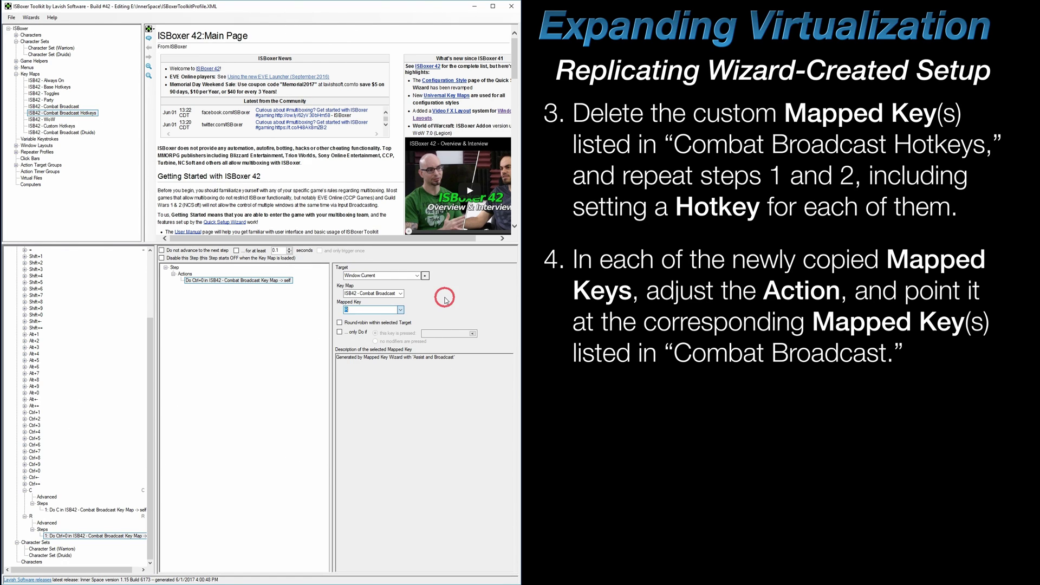